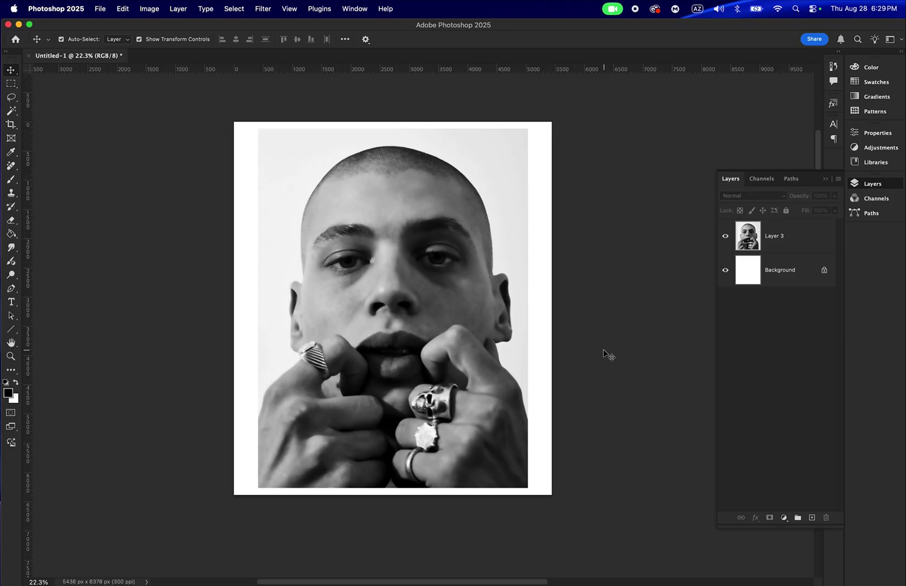
Duplicate the portrait layer so there is a working copy above the original.
{"action": "left_click", "coordinate": [411, 323]}
{"action": "left_click", "coordinate": [621, 303]}
{"action": "scroll", "coordinate": [623, 306], "scroll_direction": "down", "scroll_amount": 1}
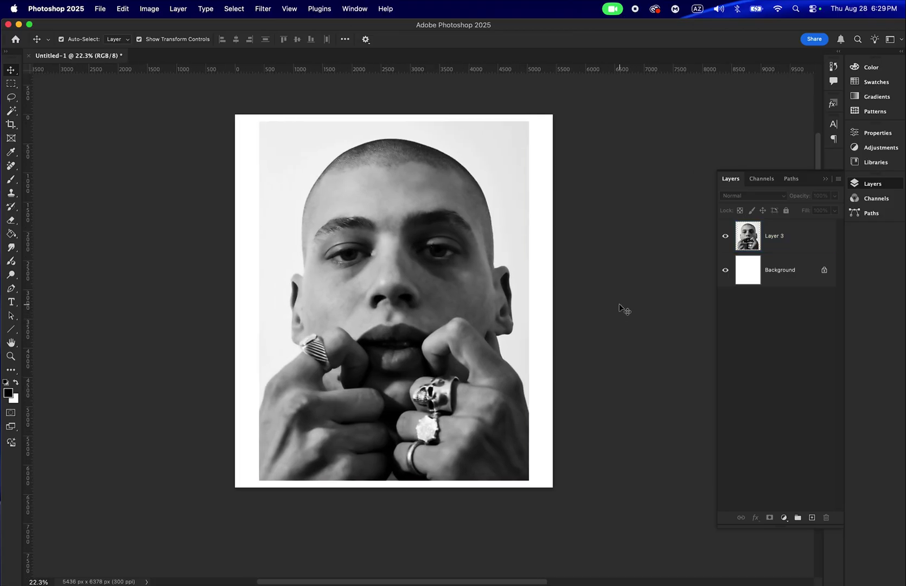
{"action": "left_click", "coordinate": [815, 238]}
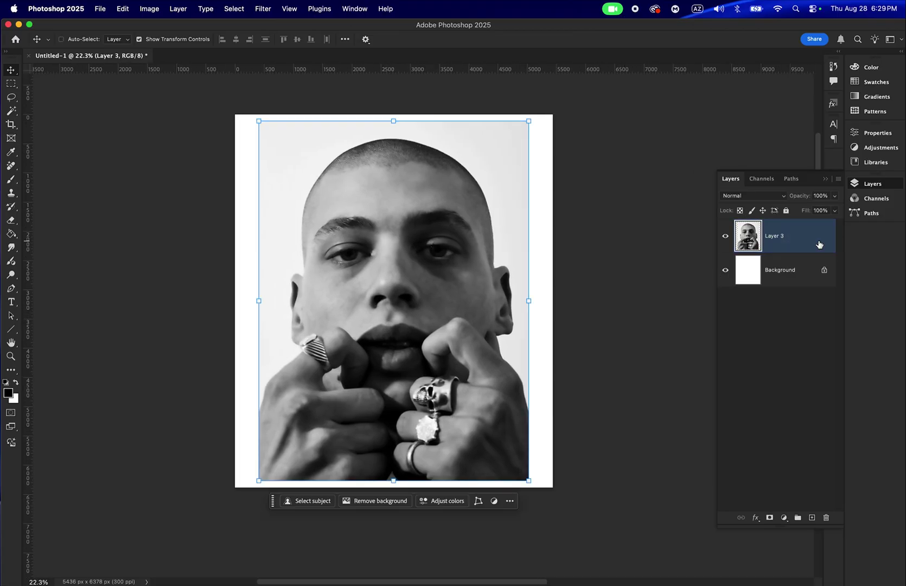
{"action": "key", "text": "ctrl+j"}
Put the original portrait layer in its own group, name the group BAckup, and collapse it.
{"action": "left_click", "coordinate": [804, 269]}
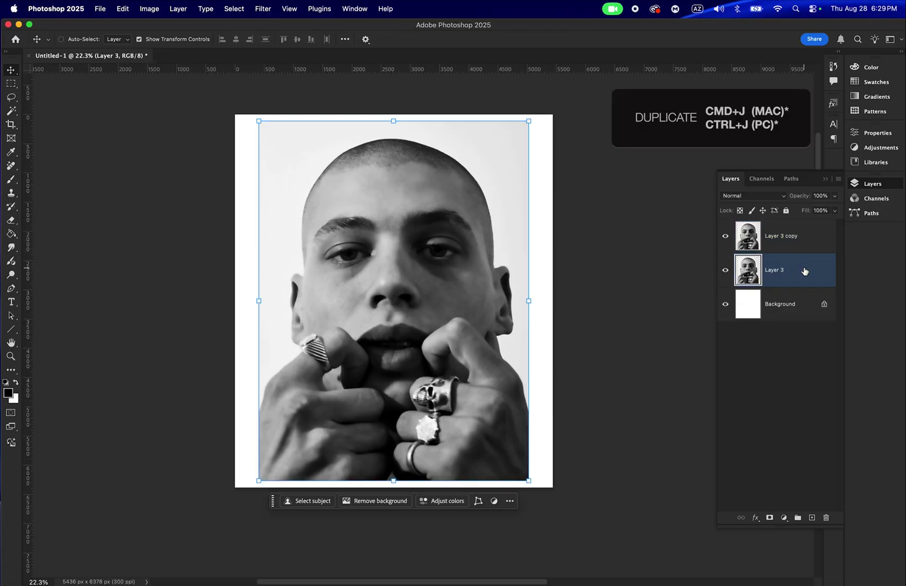
{"action": "key", "text": "super+g"}
{"action": "double_click", "coordinate": [763, 260]}
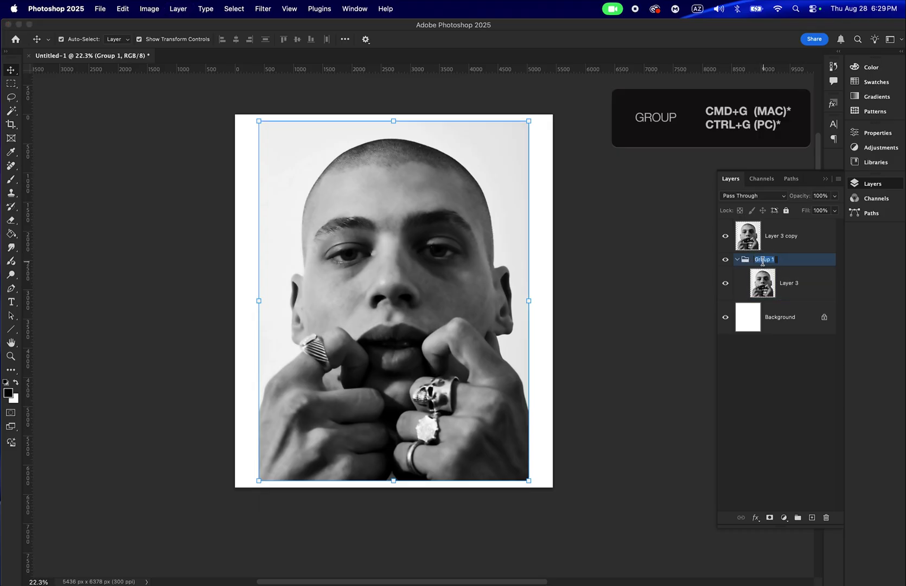
{"action": "type", "text": "BAckup"}
{"action": "key", "text": "Return"}
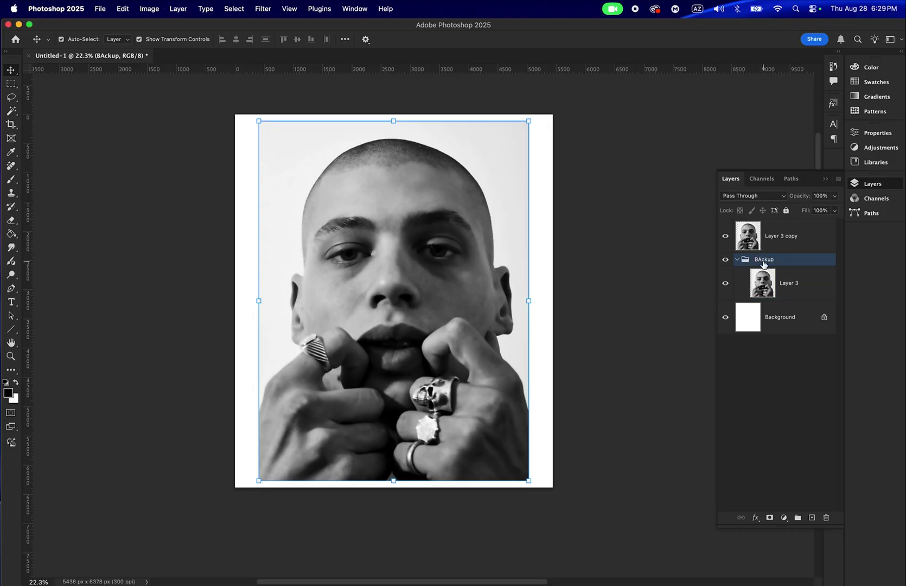
{"action": "left_click", "coordinate": [737, 259]}
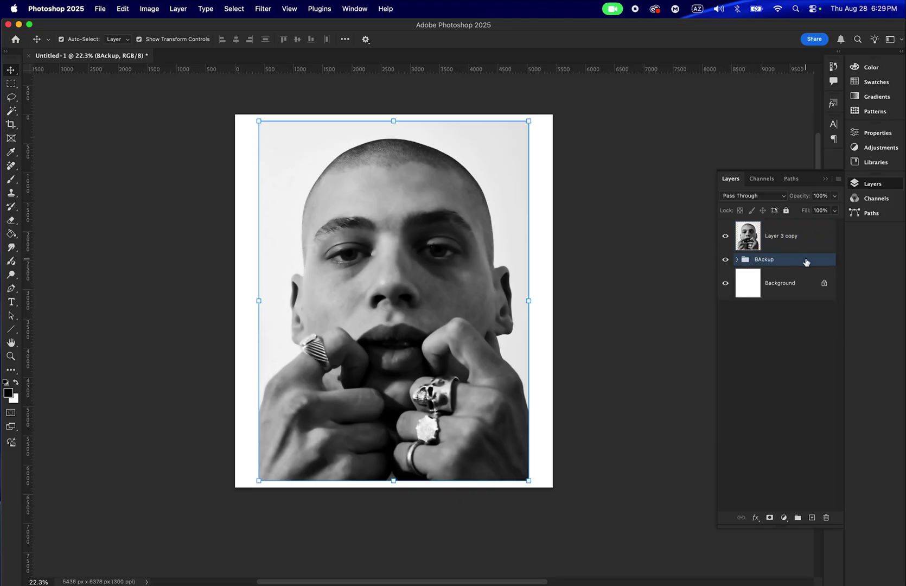
Select the subject on the portrait copy using Cloud (Detailed results) and turn the selection into a layer mask.
{"action": "left_click", "coordinate": [788, 244]}
{"action": "left_click", "coordinate": [638, 260]}
{"action": "scroll", "coordinate": [639, 260], "scroll_direction": "right", "scroll_amount": 1}
{"action": "key", "text": "alt+period"}
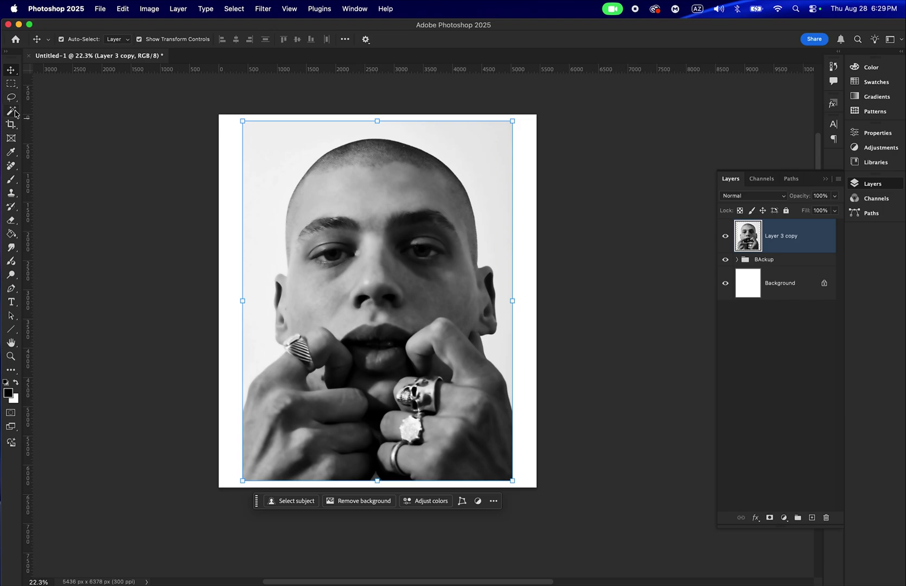
{"action": "left_click", "coordinate": [11, 111]}
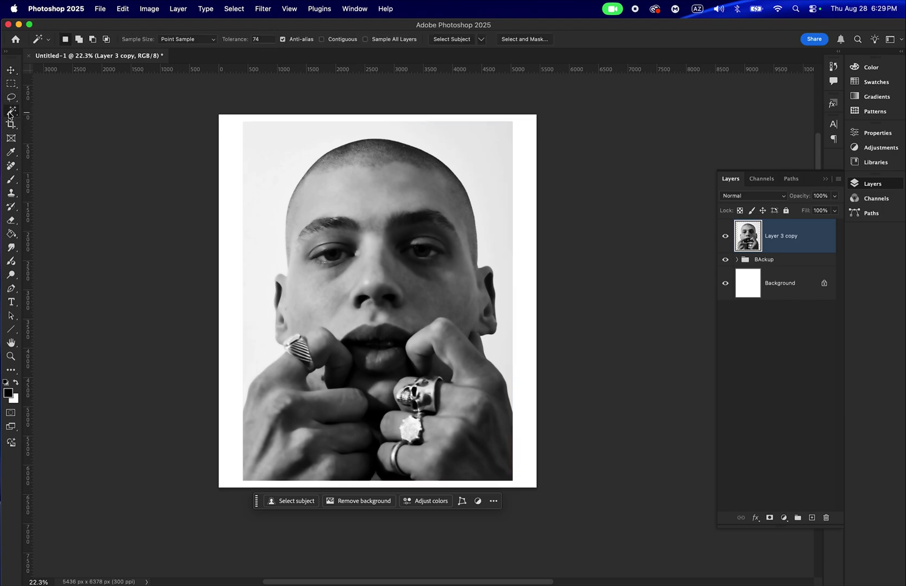
{"action": "left_click", "coordinate": [483, 43]}
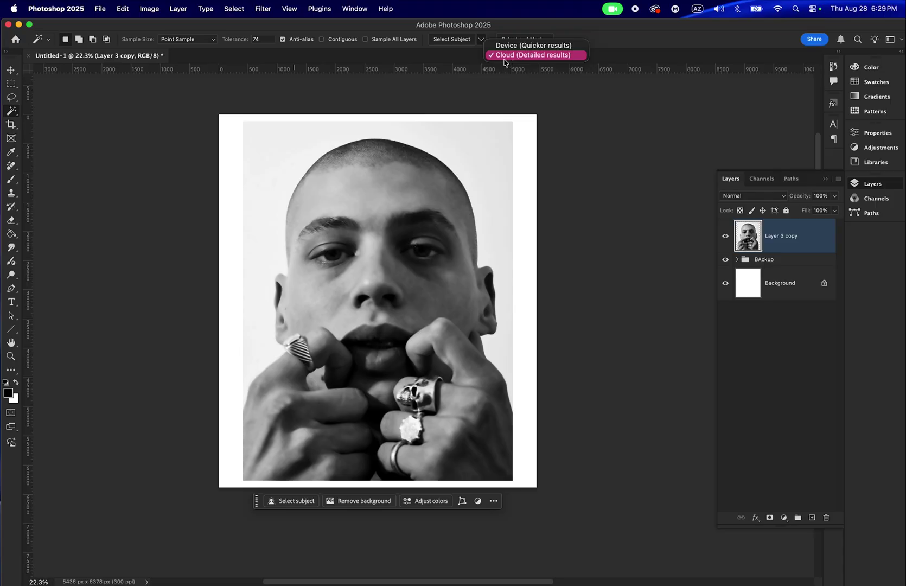
{"action": "left_click", "coordinate": [566, 55]}
{"action": "left_click", "coordinate": [450, 43]}
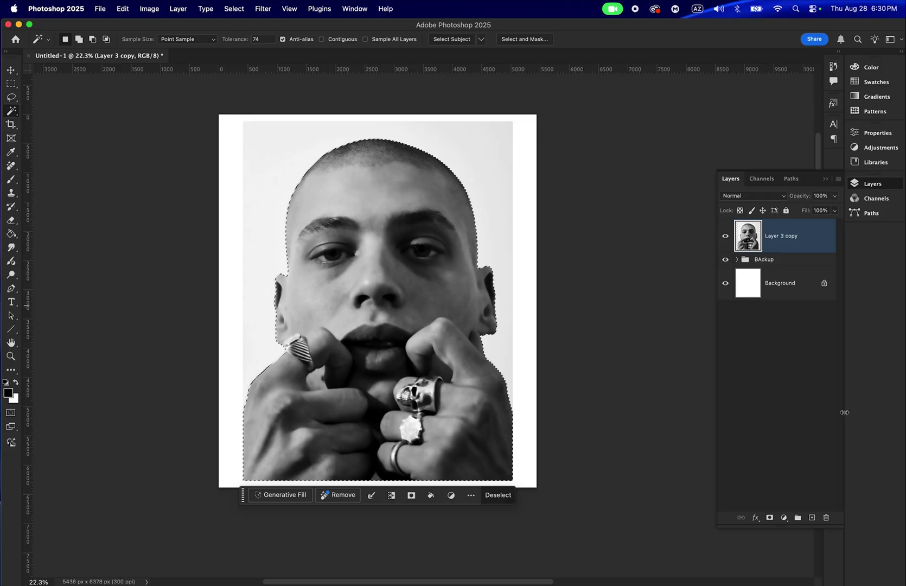
{"action": "left_click", "coordinate": [769, 518]}
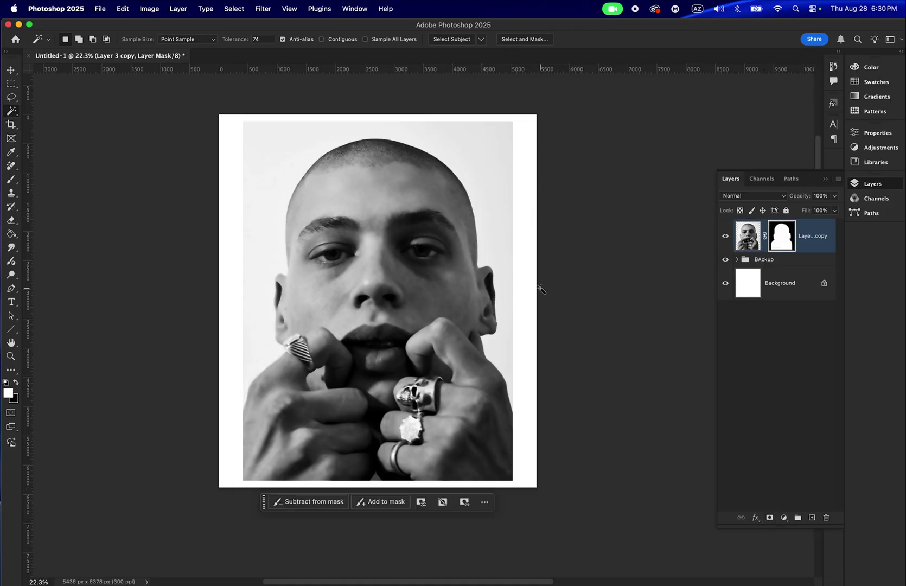
Hide the BAckup group so only the masked portrait shows over the white background.
{"action": "scroll", "coordinate": [541, 289], "scroll_direction": "down", "scroll_amount": 1}
{"action": "left_click", "coordinate": [725, 260]}
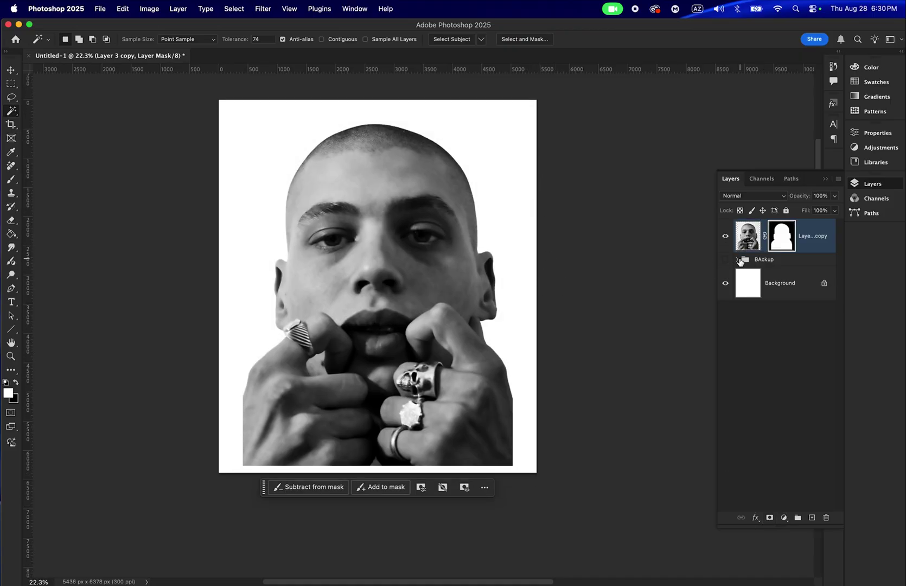
{"action": "key", "text": "v"}
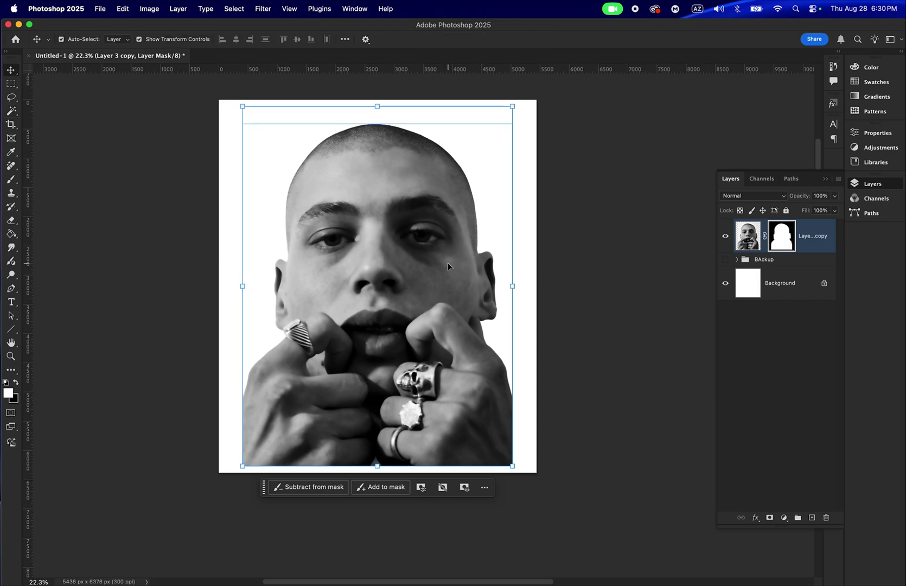
Examine the cutout edges up close around both ears, the ring hand and the top of the head.
{"action": "mouse_move", "coordinate": [468, 259]}
{"action": "left_mouse_down"}
{"action": "mouse_move", "coordinate": [458, 243]}
{"action": "mouse_move", "coordinate": [466, 255]}
{"action": "left_mouse_up"}
{"action": "scroll", "coordinate": [559, 227], "scroll_direction": "up", "scroll_amount": 5}
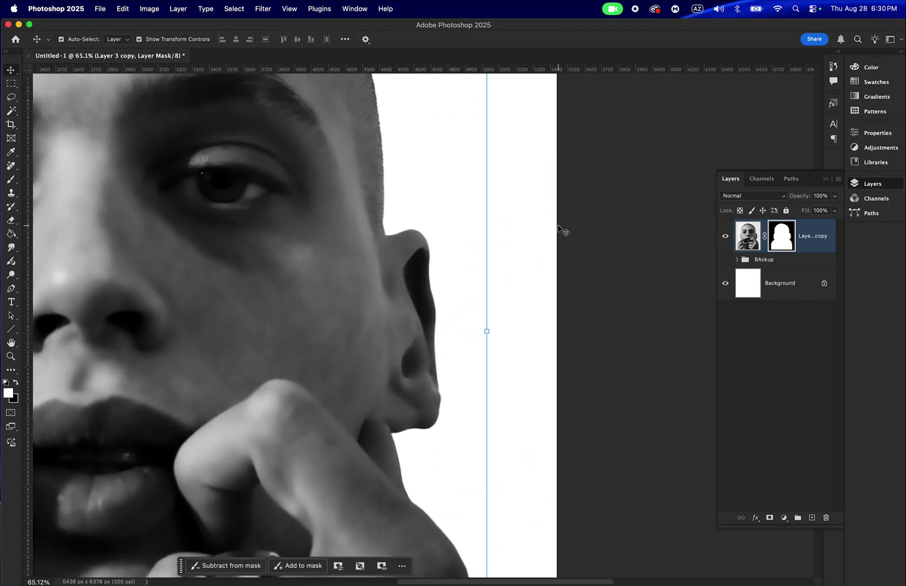
{"action": "scroll", "coordinate": [558, 227], "scroll_direction": "left", "scroll_amount": 5}
{"action": "scroll", "coordinate": [559, 228], "scroll_direction": "up", "scroll_amount": 15}
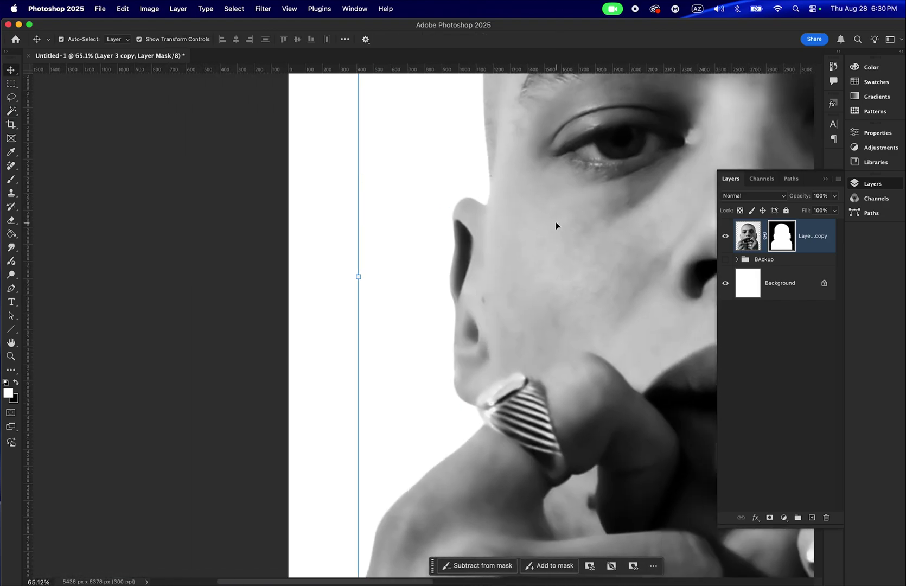
{"action": "scroll", "coordinate": [555, 225], "scroll_direction": "down", "scroll_amount": 15}
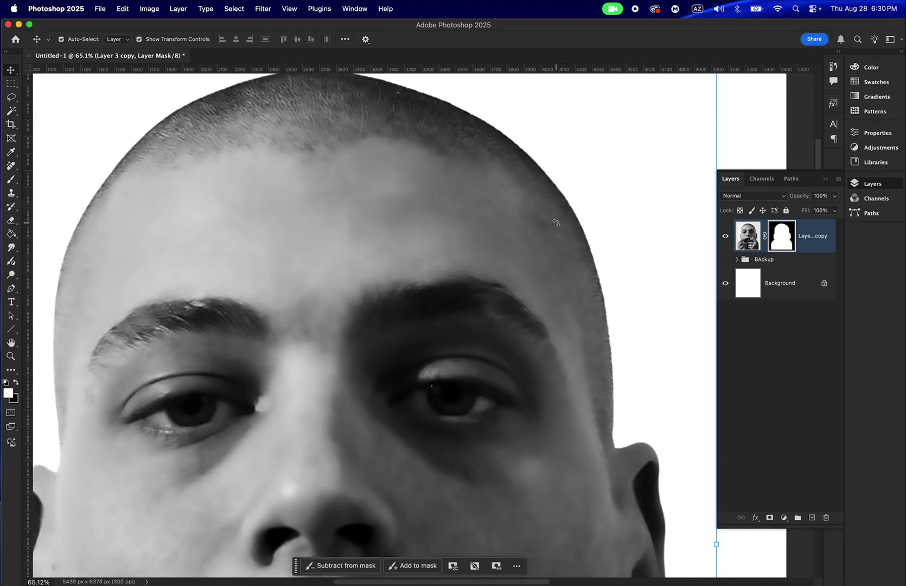
{"action": "scroll", "coordinate": [555, 225], "scroll_direction": "right", "scroll_amount": 5}
{"action": "scroll", "coordinate": [556, 225], "scroll_direction": "up", "scroll_amount": 10}
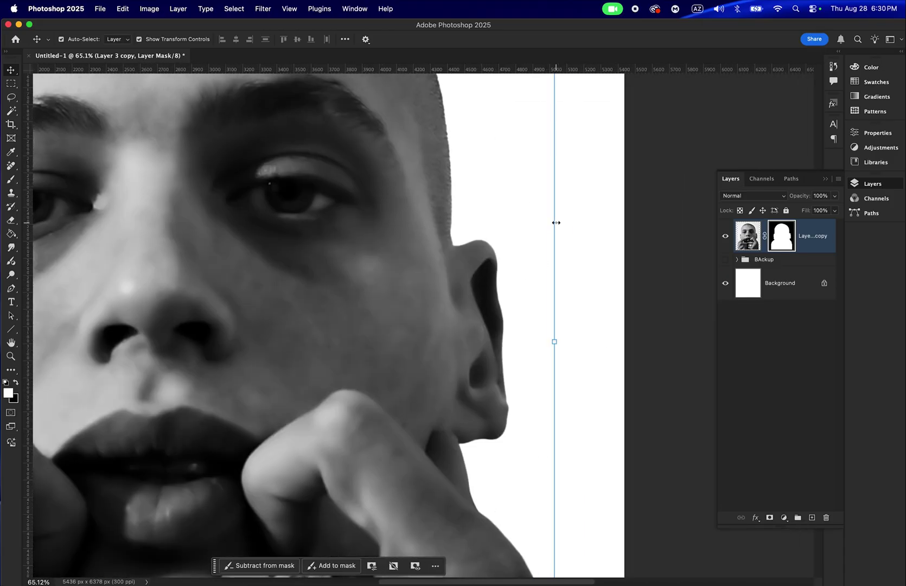
{"action": "scroll", "coordinate": [556, 224], "scroll_direction": "left", "scroll_amount": 8}
{"action": "scroll", "coordinate": [555, 222], "scroll_direction": "up", "scroll_amount": 5}
{"action": "scroll", "coordinate": [556, 221], "scroll_direction": "down", "scroll_amount": 5}
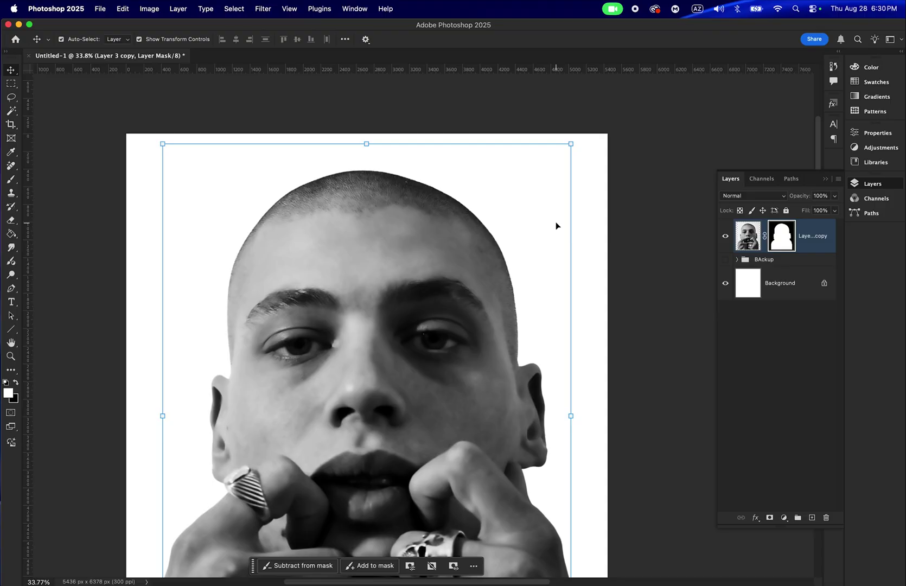
{"action": "scroll", "coordinate": [504, 225], "scroll_direction": "down", "scroll_amount": 1}
{"action": "scroll", "coordinate": [504, 225], "scroll_direction": "right", "scroll_amount": 1}
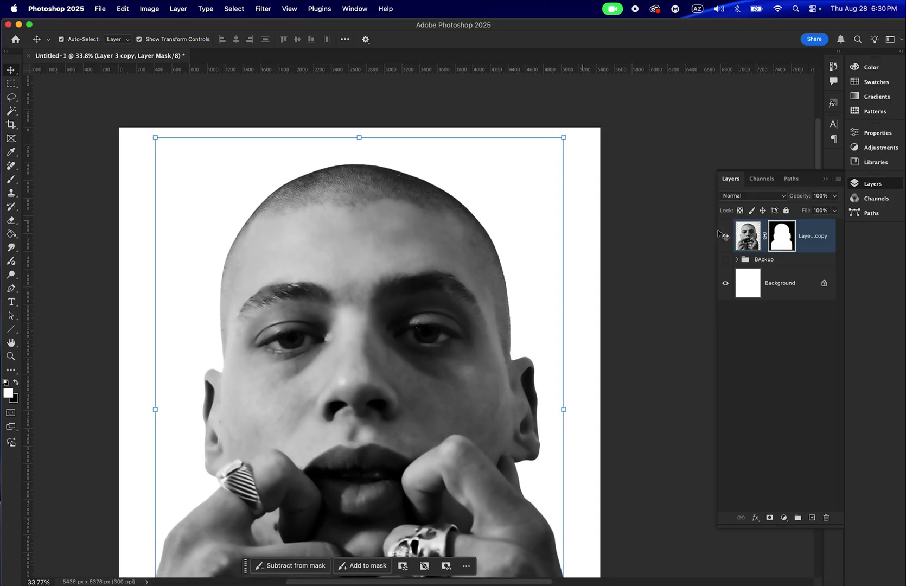
Display the portrait copy's layer mask on its own and examine its edge near the ear.
{"action": "left_click", "coordinate": [783, 245], "text": "alt"}
{"action": "scroll", "coordinate": [665, 281], "scroll_direction": "down", "scroll_amount": 3}
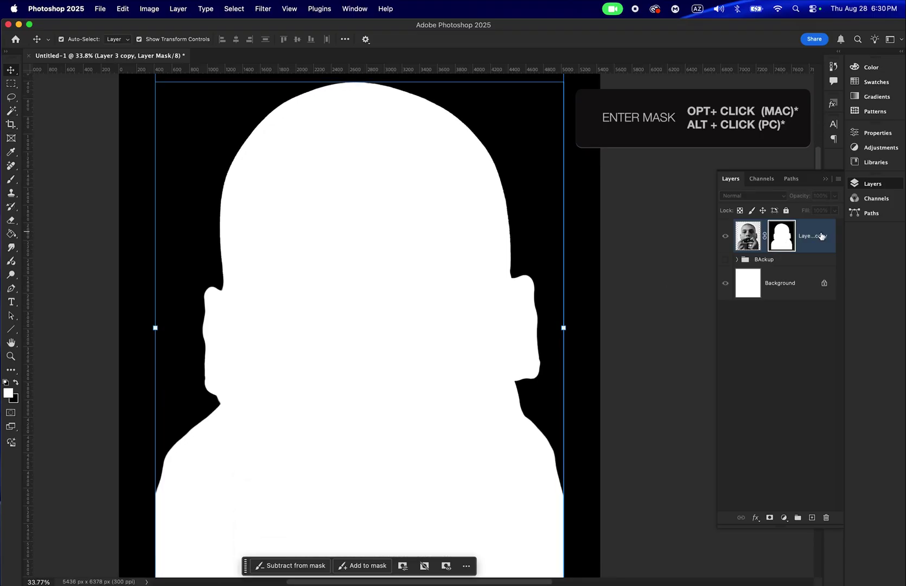
{"action": "left_click", "coordinate": [744, 239]}
{"action": "left_click", "coordinate": [785, 244], "text": "alt"}
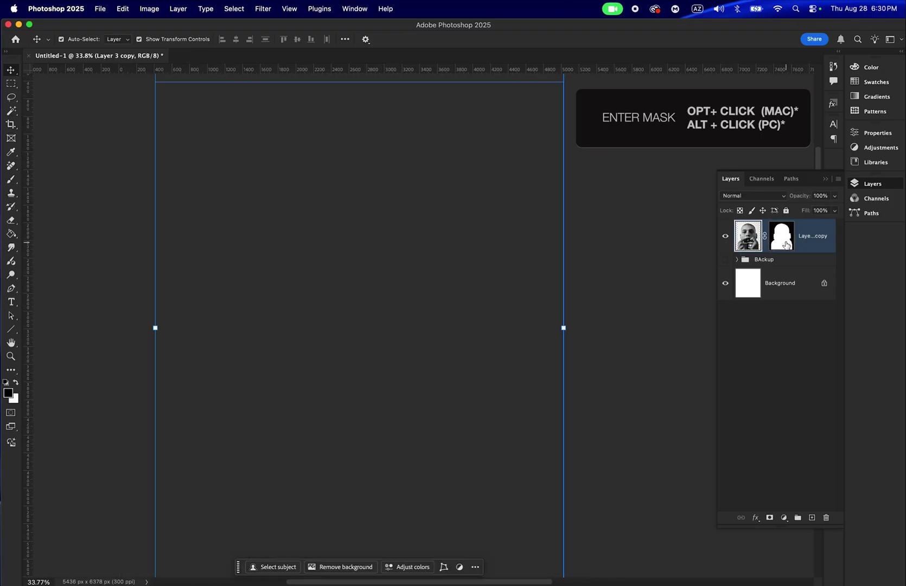
{"action": "scroll", "coordinate": [621, 256], "scroll_direction": "up", "scroll_amount": 5}
{"action": "scroll", "coordinate": [475, 315], "scroll_direction": "up", "scroll_amount": 5}
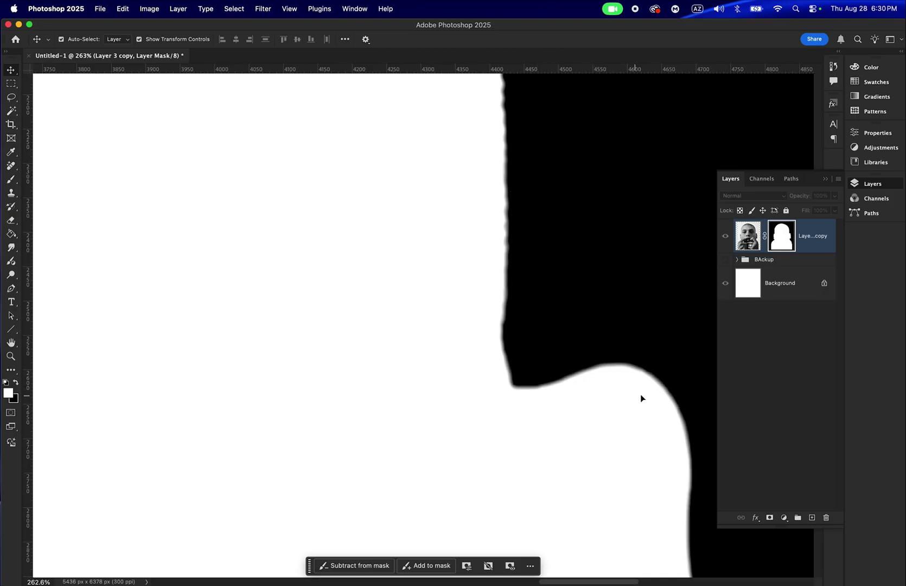
{"action": "scroll", "coordinate": [538, 296], "scroll_direction": "down", "scroll_amount": 5}
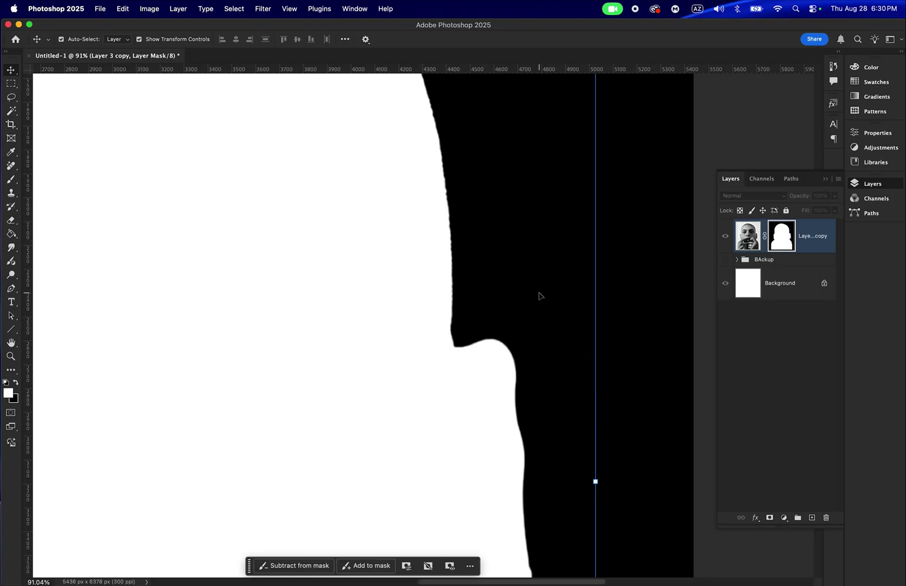
Apply a Threshold adjustment to the layer mask and return to the full portrait view.
{"action": "left_click", "coordinate": [149, 10]}
{"action": "mouse_move", "coordinate": [162, 40]}
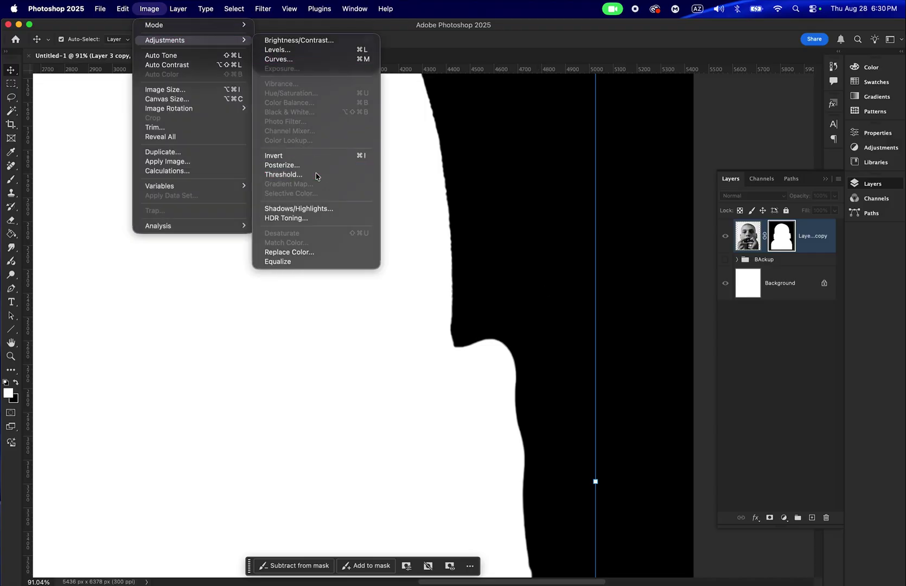
{"action": "left_click", "coordinate": [319, 176]}
{"action": "left_click", "coordinate": [632, 76]}
{"action": "key", "text": "v"}
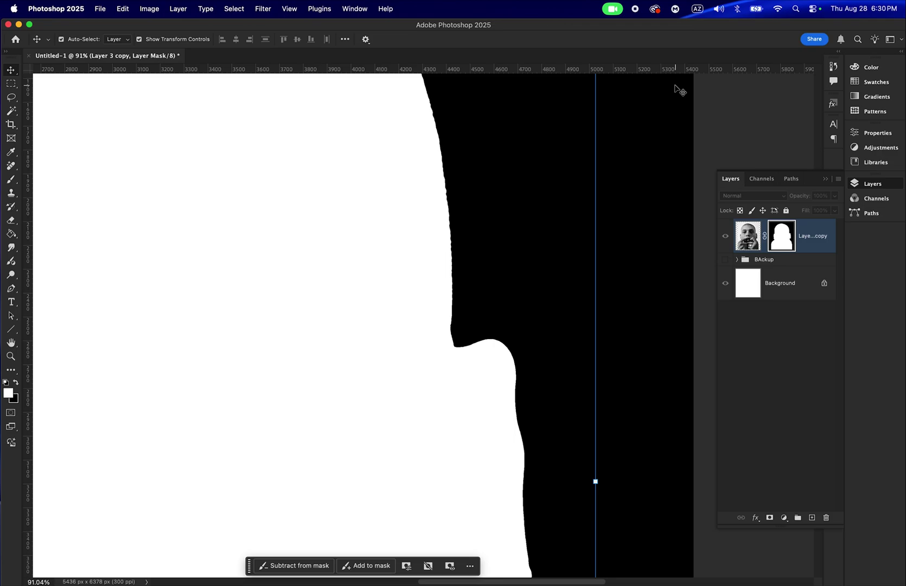
{"action": "left_click", "coordinate": [751, 243]}
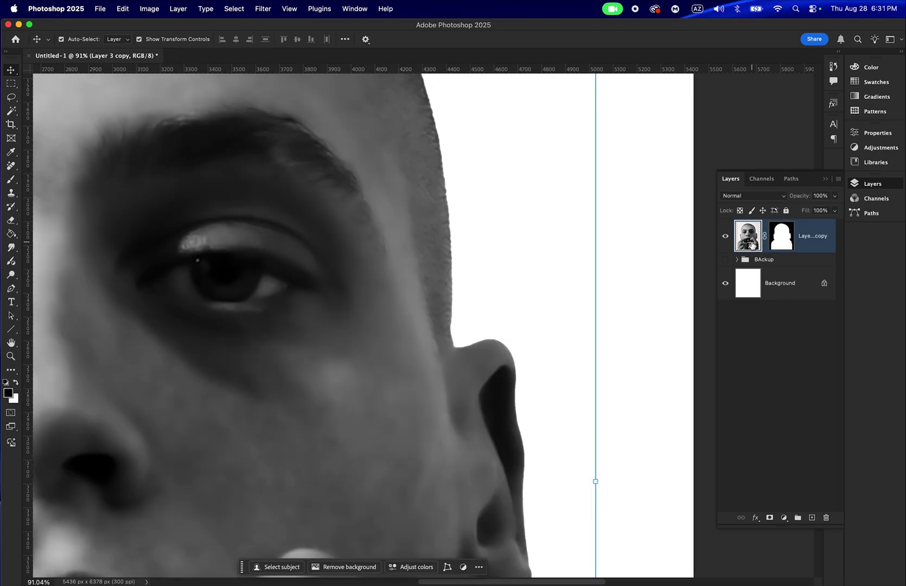
{"action": "key", "text": "super+0"}
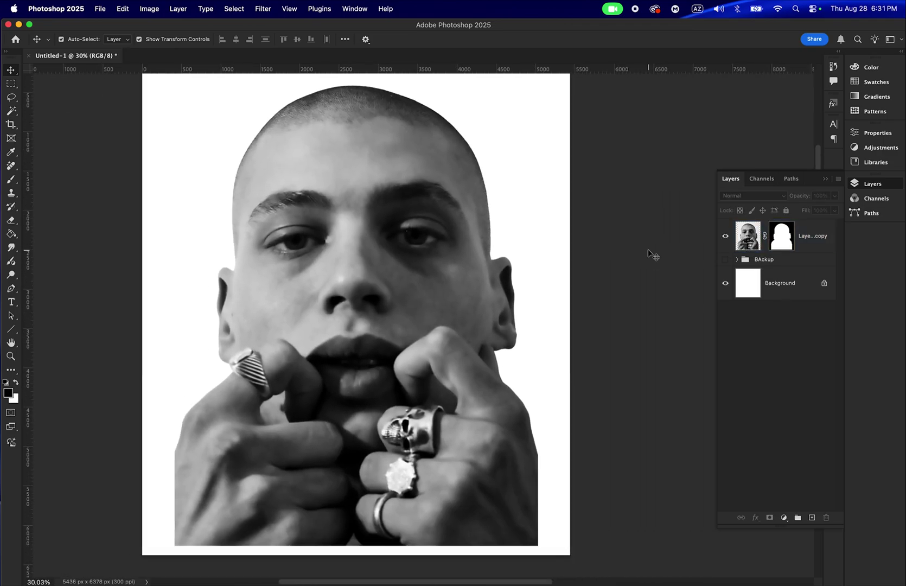
Move the masked portrait slightly upward on the white canvas.
{"action": "scroll", "coordinate": [616, 250], "scroll_direction": "down", "scroll_amount": 2}
{"action": "scroll", "coordinate": [617, 251], "scroll_direction": "left", "scroll_amount": 2}
{"action": "left_click", "coordinate": [471, 238]}
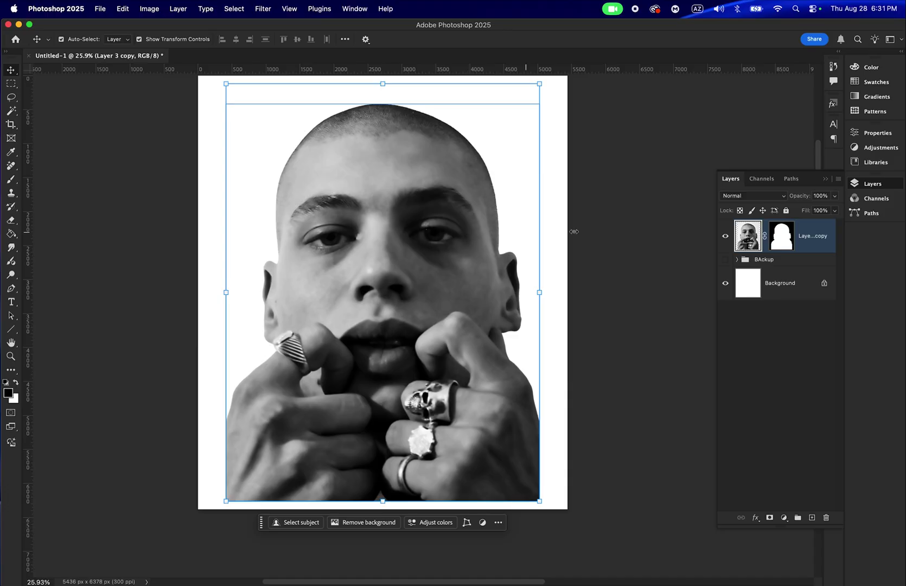
{"action": "key", "text": "b"}
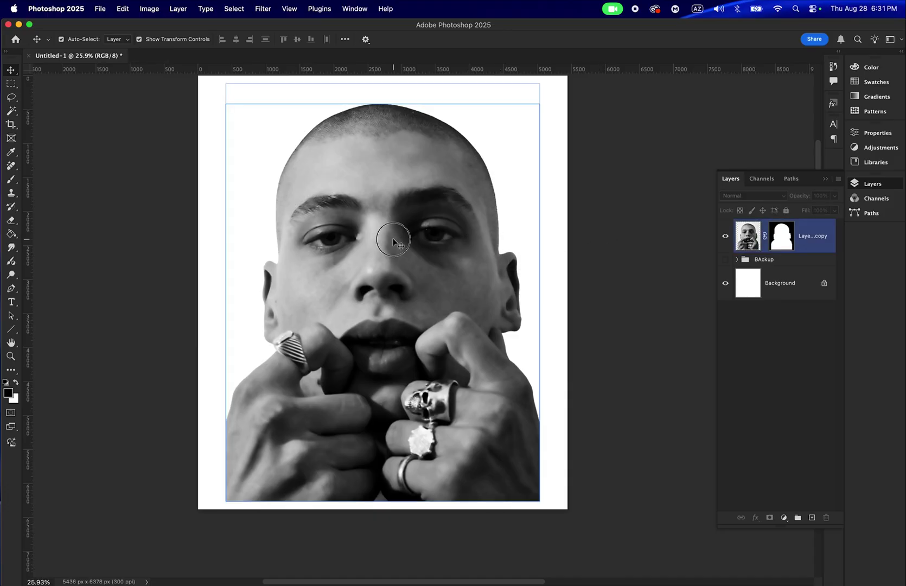
{"action": "left_click_drag", "start_coordinate": [393, 239], "coordinate": [393, 227]}
{"action": "scroll", "coordinate": [618, 236], "scroll_direction": "down", "scroll_amount": 2}
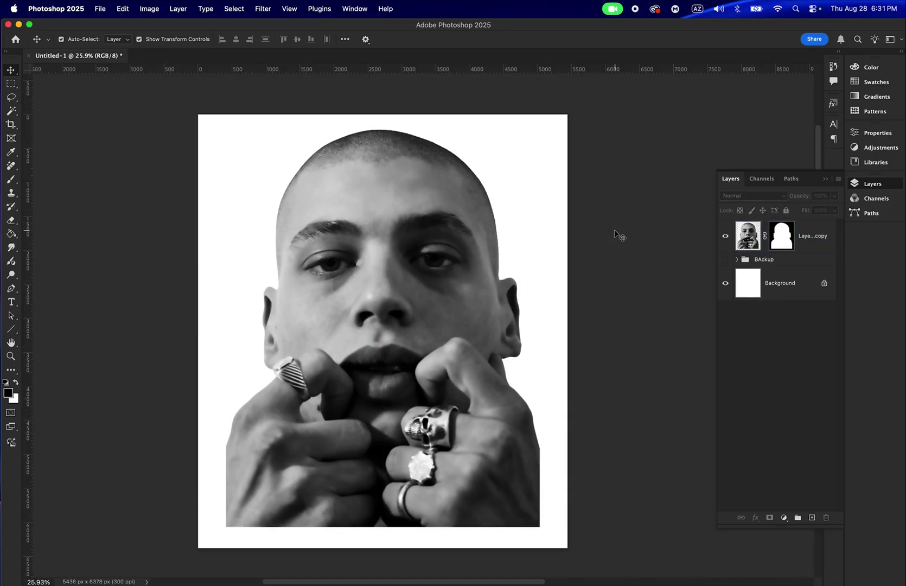
Add a new layer above the masked portrait and fill it with 50% Gray at Normal mode and 100% opacity.
{"action": "left_click", "coordinate": [813, 238]}
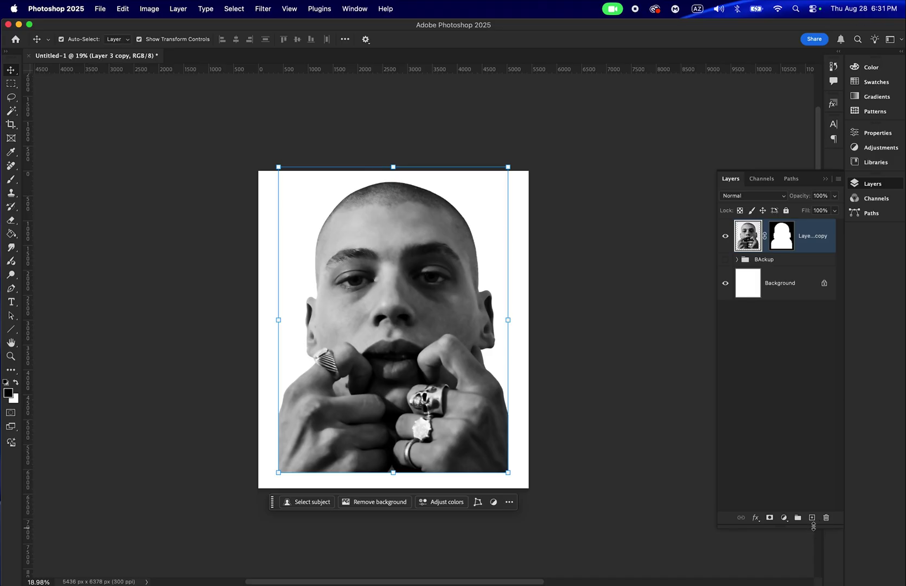
{"action": "left_click", "coordinate": [812, 518]}
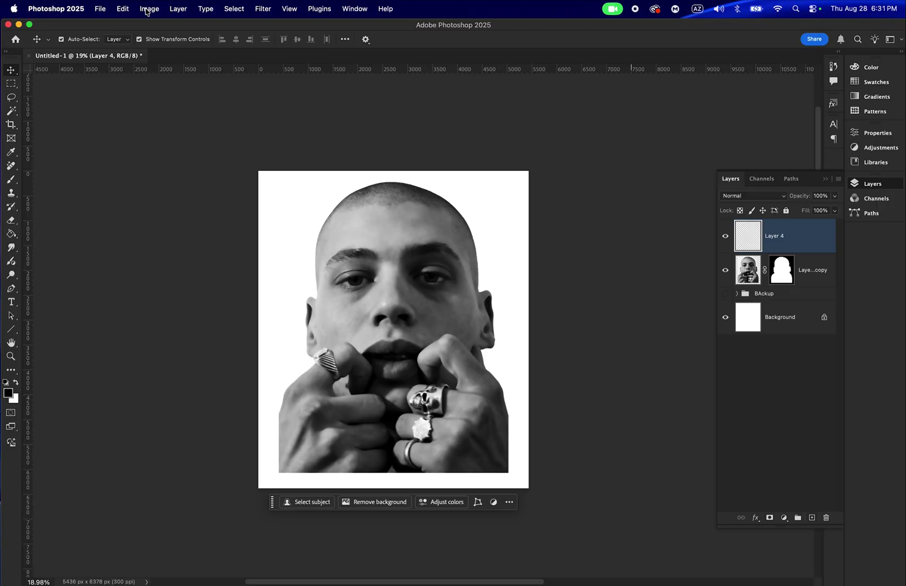
{"action": "left_click", "coordinate": [123, 9]}
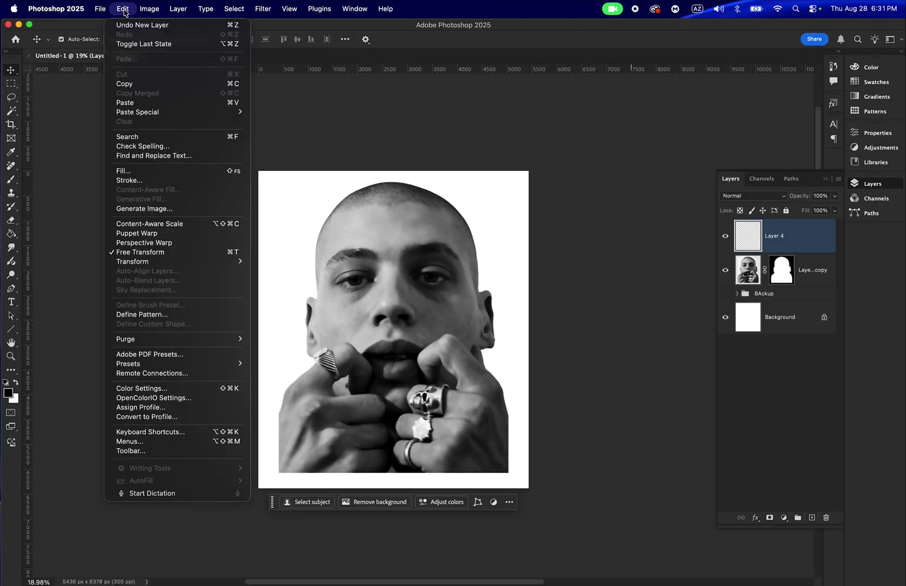
{"action": "left_click", "coordinate": [163, 172]}
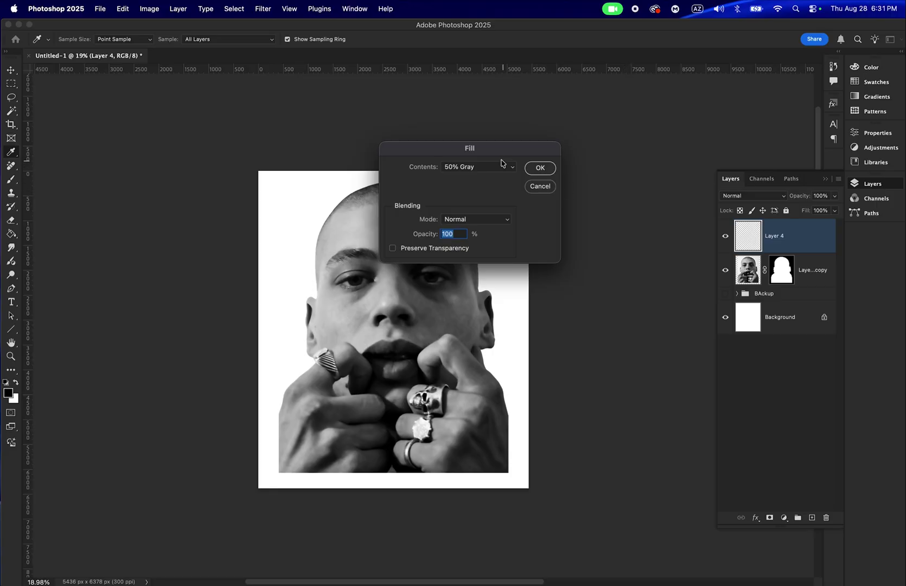
{"action": "left_click", "coordinate": [540, 168]}
{"action": "key", "text": "v"}
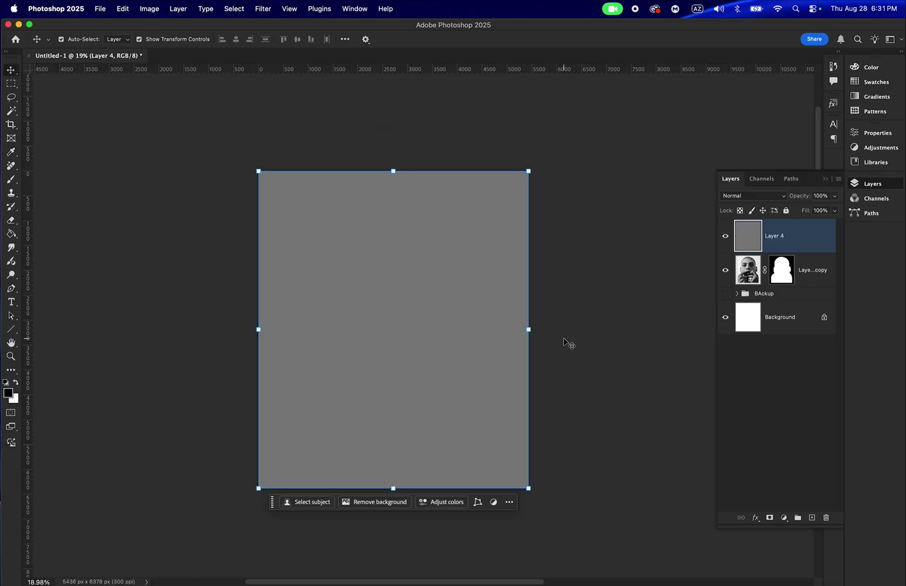
Open the Filter Gallery for the gray layer and set its preview to 25% so the whole canvas shows.
{"action": "scroll", "coordinate": [622, 269], "scroll_direction": "down", "scroll_amount": 3}
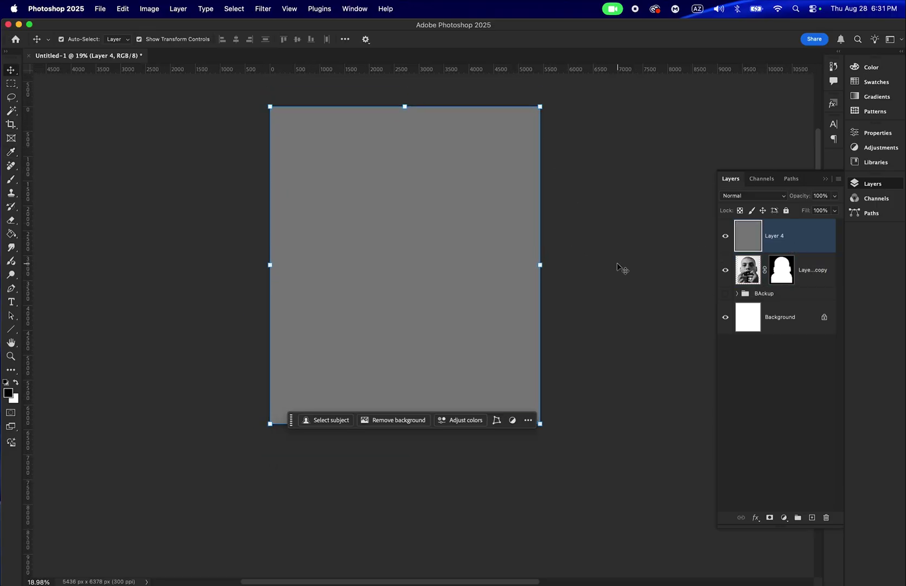
{"action": "scroll", "coordinate": [623, 269], "scroll_direction": "up", "scroll_amount": 3}
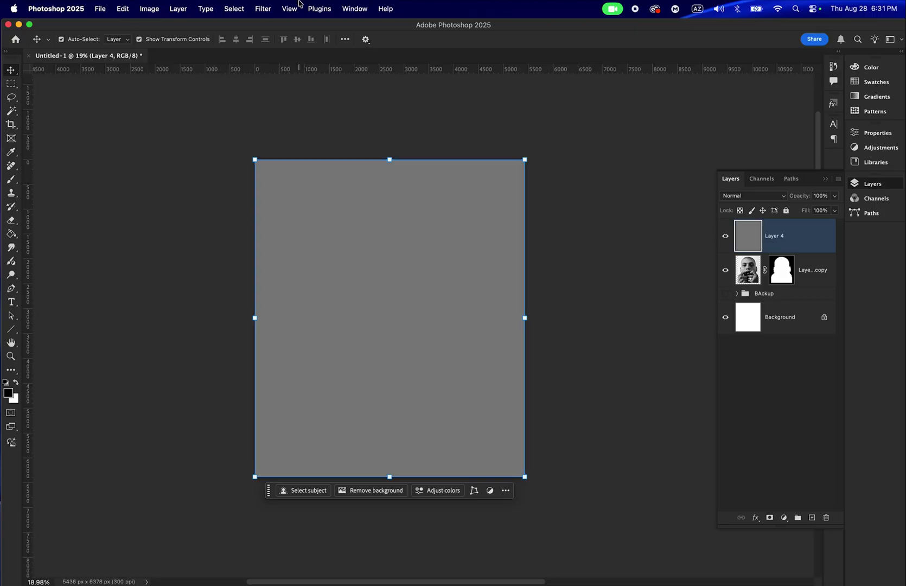
{"action": "left_click", "coordinate": [261, 9]}
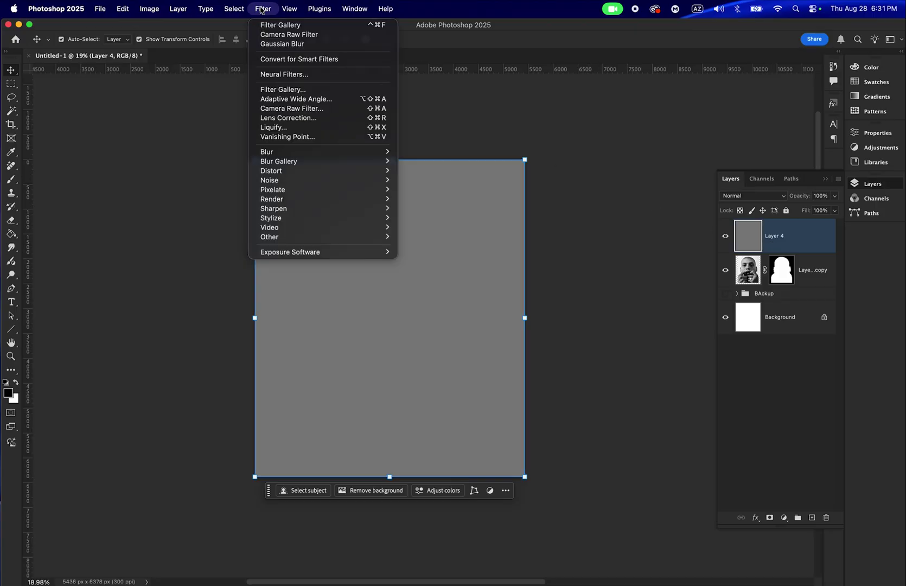
{"action": "left_click", "coordinate": [296, 90]}
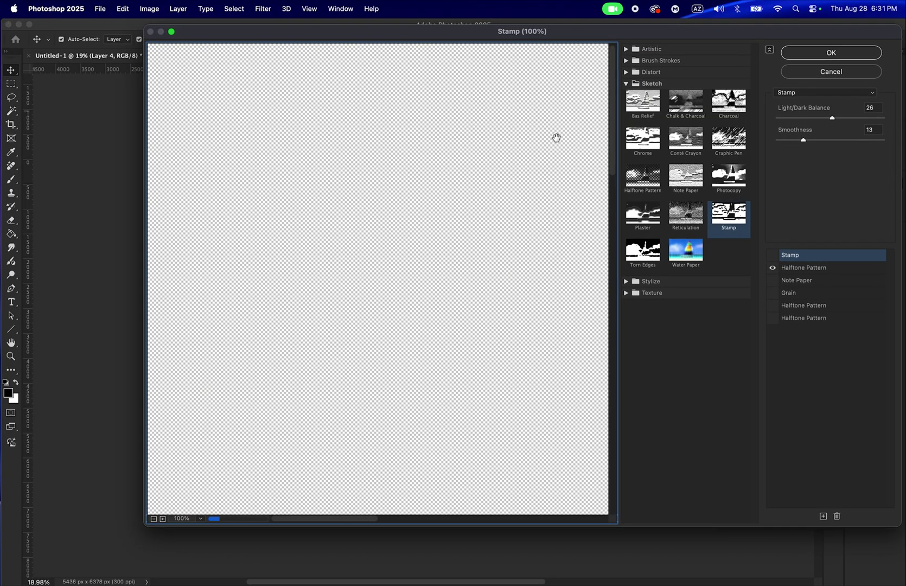
{"action": "left_click", "coordinate": [153, 518]}
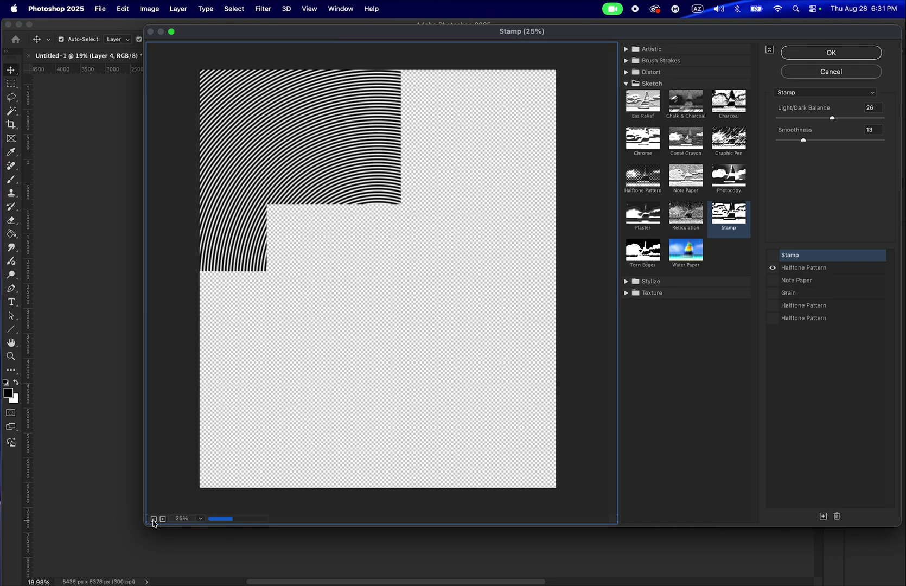
{"action": "left_click", "coordinate": [154, 518]}
{"action": "left_click", "coordinate": [162, 518]}
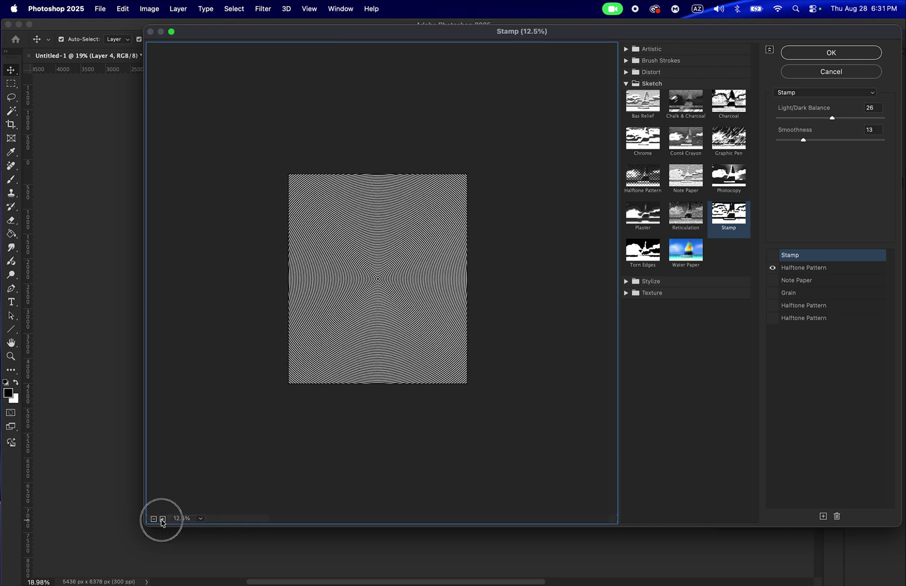
Apply the Sketch Halftone Pattern filter to the gray layer with size 12, contrast 0 and pattern type Circle.
{"action": "left_click", "coordinate": [772, 267]}
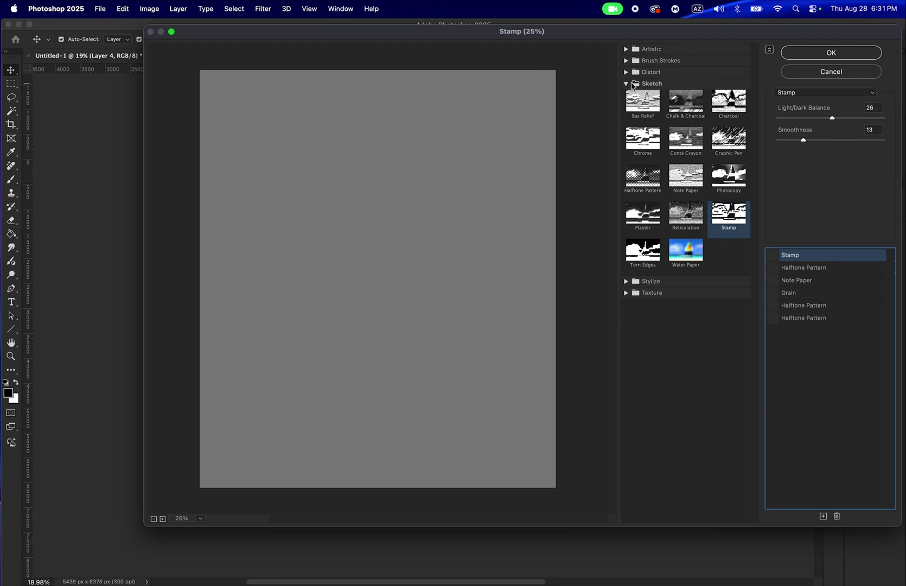
{"action": "left_click", "coordinate": [626, 84]}
{"action": "left_click", "coordinate": [626, 84]}
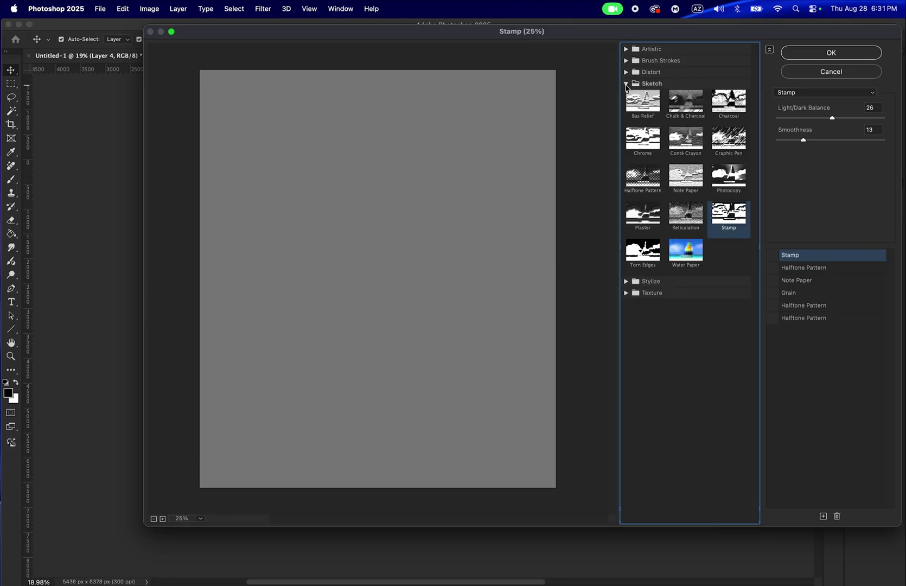
{"action": "left_click", "coordinate": [772, 268]}
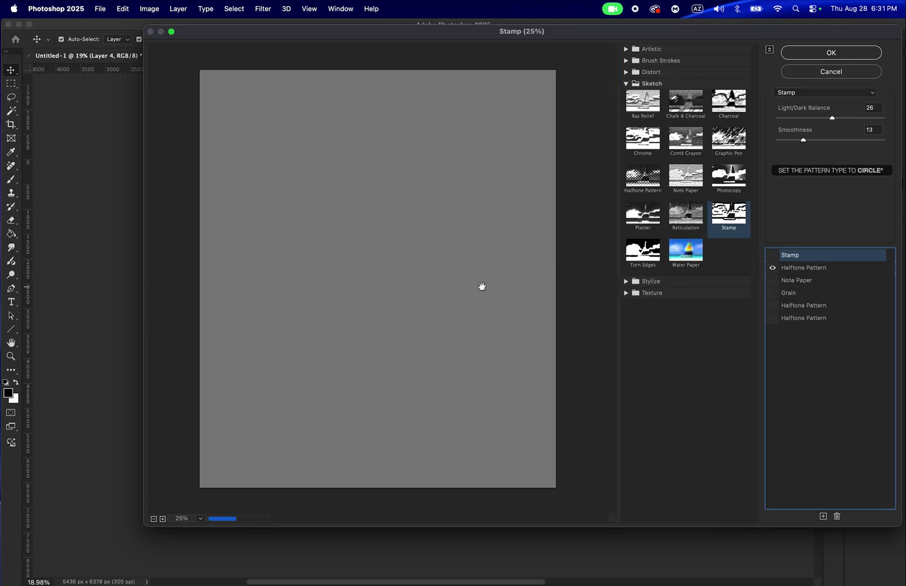
{"action": "left_click", "coordinate": [837, 270]}
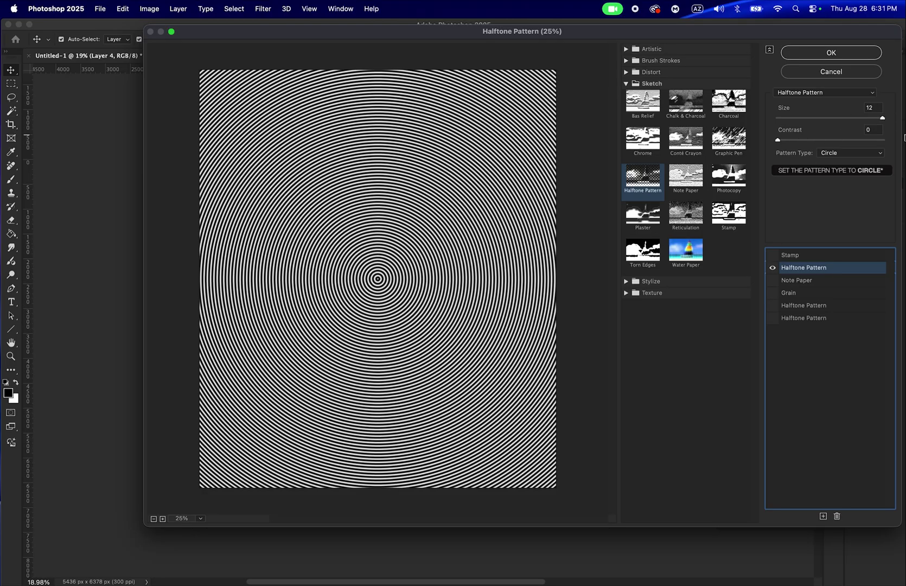
{"action": "left_click", "coordinate": [839, 58]}
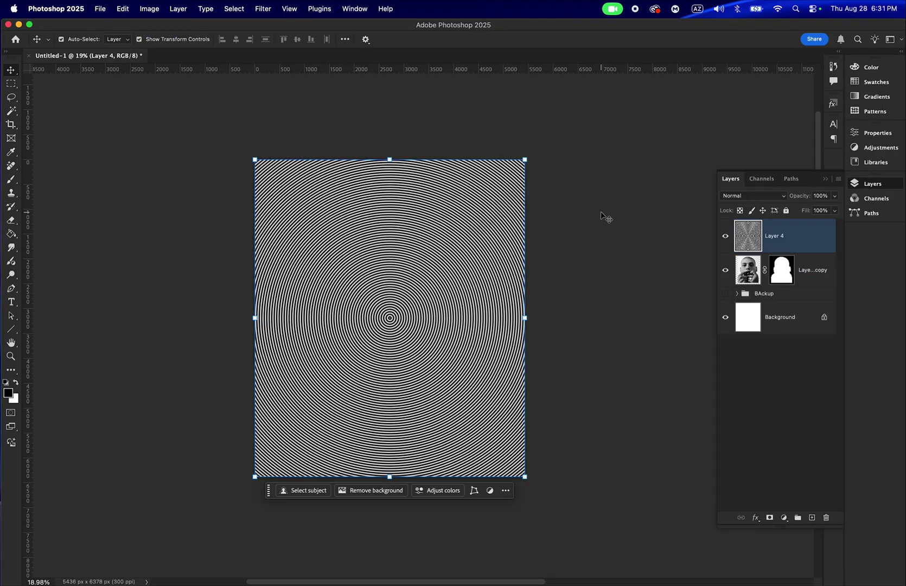
Set the circle pattern layer's blend mode to Overlay so the rings blend with the portrait.
{"action": "left_click", "coordinate": [754, 196]}
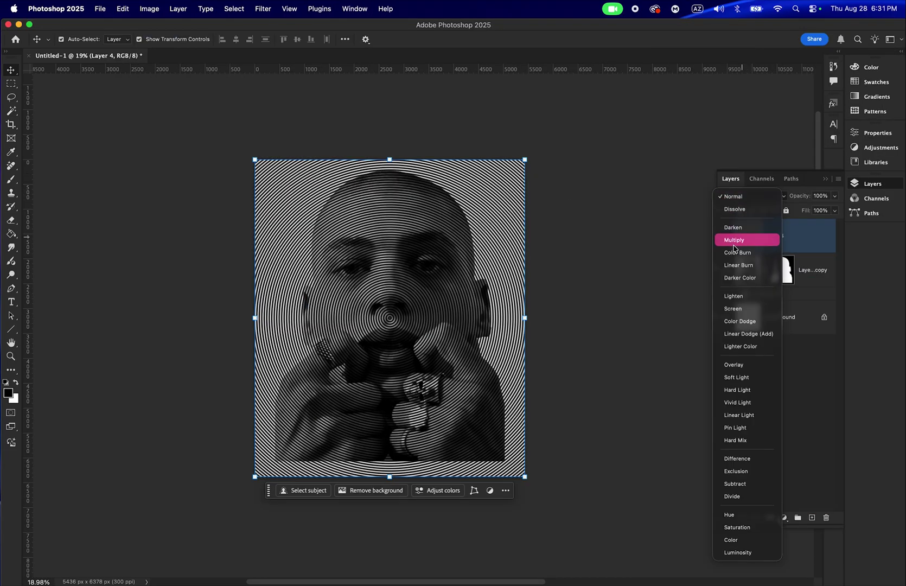
{"action": "left_click", "coordinate": [738, 366]}
{"action": "scroll", "coordinate": [414, 340], "scroll_direction": "up", "scroll_amount": 5}
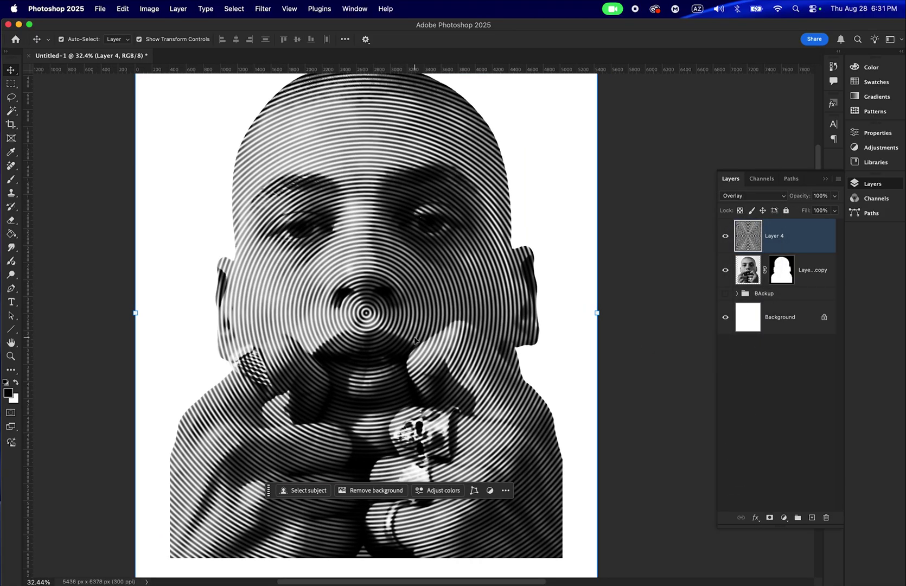
{"action": "scroll", "coordinate": [414, 341], "scroll_direction": "left", "scroll_amount": 3}
{"action": "scroll", "coordinate": [414, 341], "scroll_direction": "down", "scroll_amount": 2}
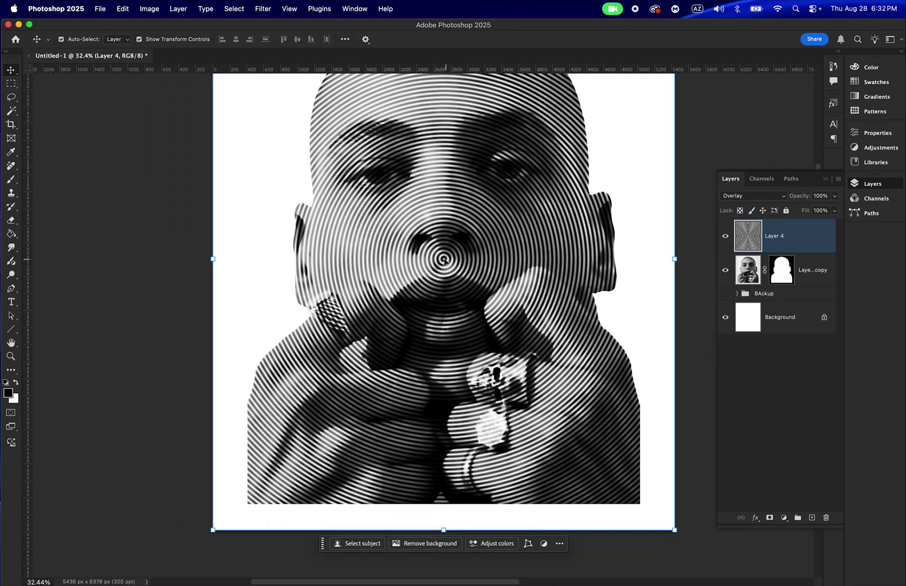
Move the circle pattern's centre to the hand beside the mouth and scale the layer to about 135% to cover the whole portrait.
{"action": "left_click_drag", "start_coordinate": [444, 261], "coordinate": [328, 309]}
{"action": "scroll", "coordinate": [329, 310], "scroll_direction": "down", "scroll_amount": 3}
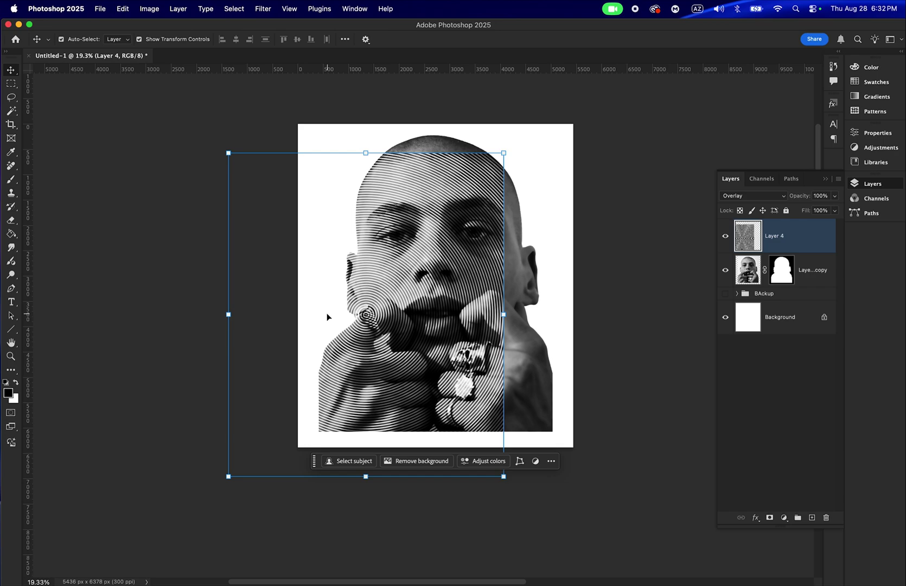
{"action": "left_click", "coordinate": [509, 315], "text": "shift"}
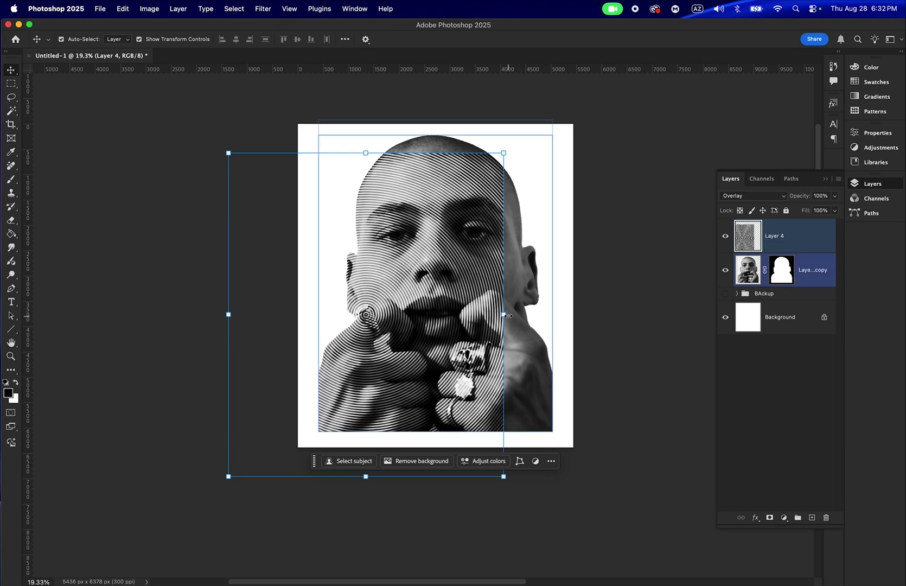
{"action": "left_click_drag", "start_coordinate": [503, 314], "coordinate": [484, 320]}
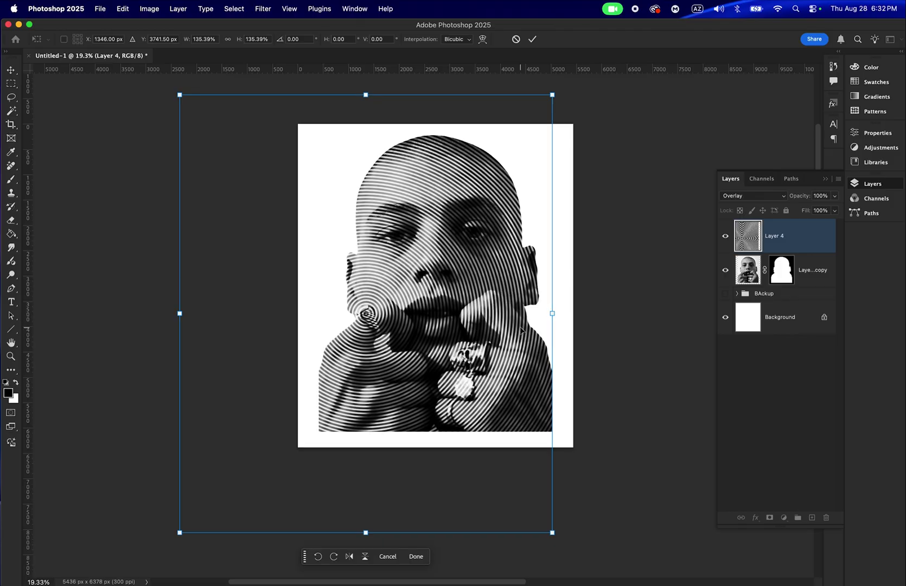
{"action": "left_click", "coordinate": [533, 40]}
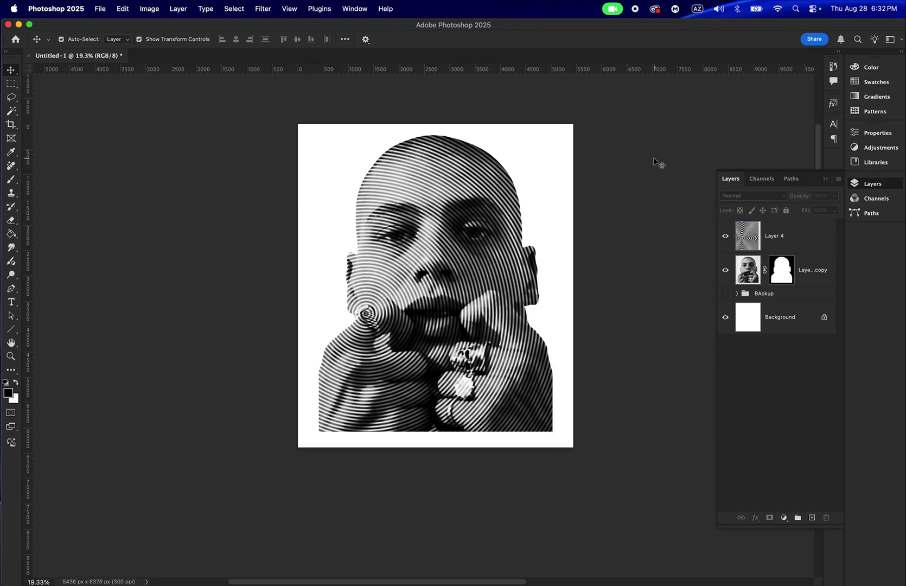
Add a Threshold adjustment layer above the circle pattern layer and set its threshold level to 135.
{"action": "scroll", "coordinate": [559, 214], "scroll_direction": "up", "scroll_amount": 3}
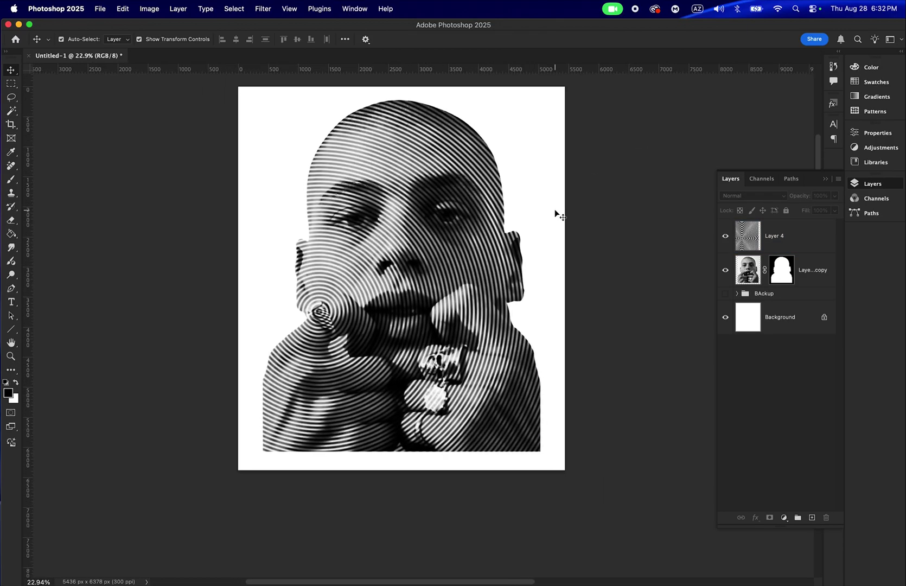
{"action": "left_click", "coordinate": [791, 239]}
{"action": "left_click", "coordinate": [654, 176]}
{"action": "left_click", "coordinate": [791, 245]}
{"action": "left_click", "coordinate": [783, 519]}
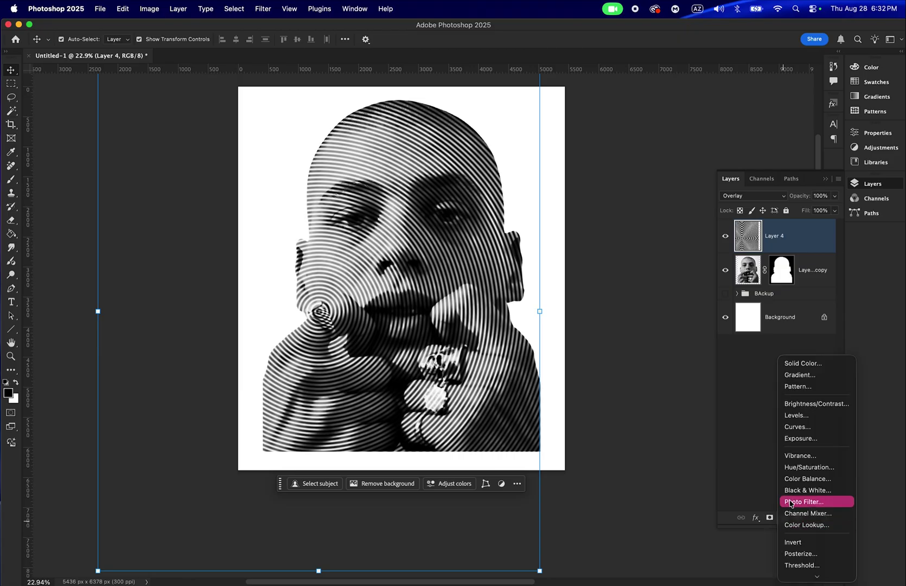
{"action": "left_click", "coordinate": [799, 551]}
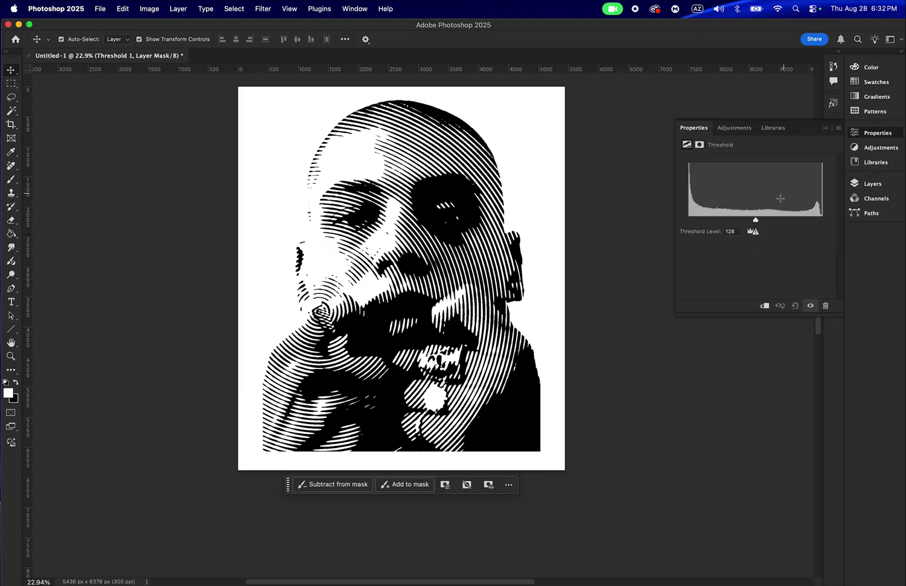
{"action": "left_click_drag", "start_coordinate": [757, 223], "coordinate": [775, 218]}
{"action": "left_click_drag", "start_coordinate": [774, 219], "coordinate": [754, 219]}
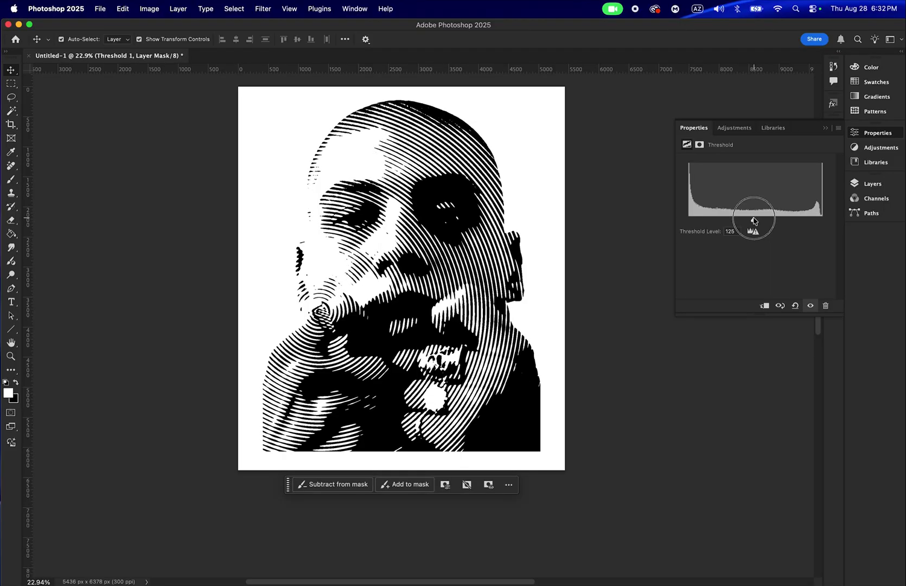
{"action": "left_click_drag", "start_coordinate": [754, 220], "coordinate": [760, 220]}
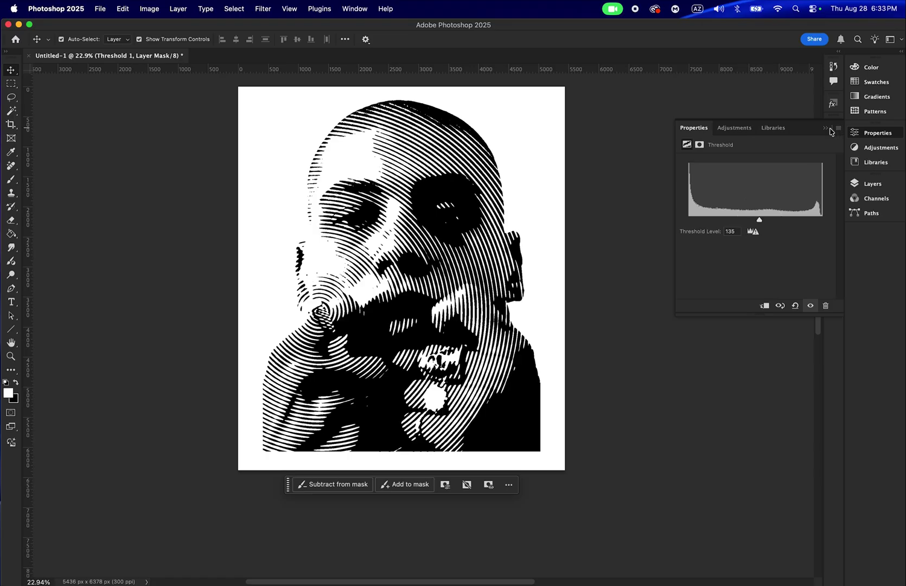
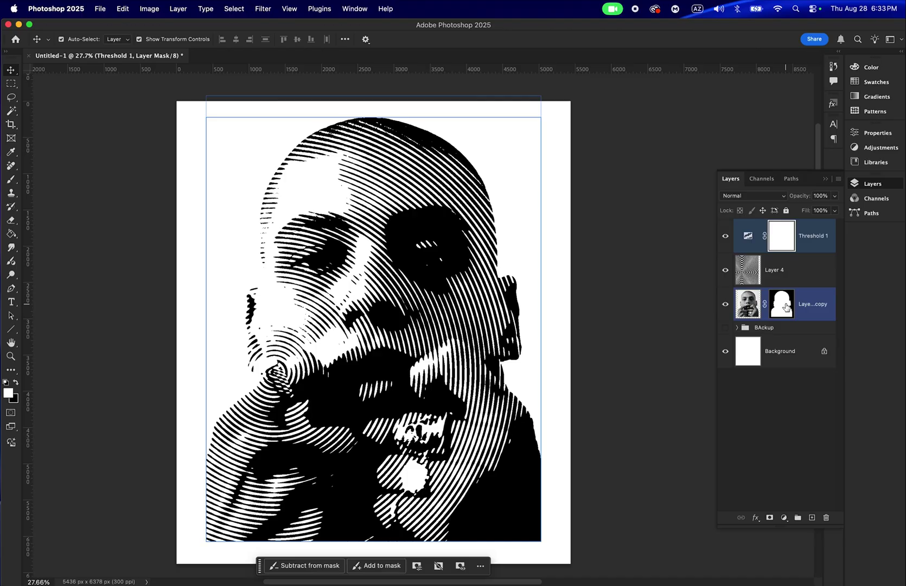
Load the portrait mask as a selection and add a light pink Solid Color fill layer above the Threshold layer.
{"action": "left_click", "coordinate": [824, 243]}
{"action": "left_click", "coordinate": [782, 304], "text": "super"}
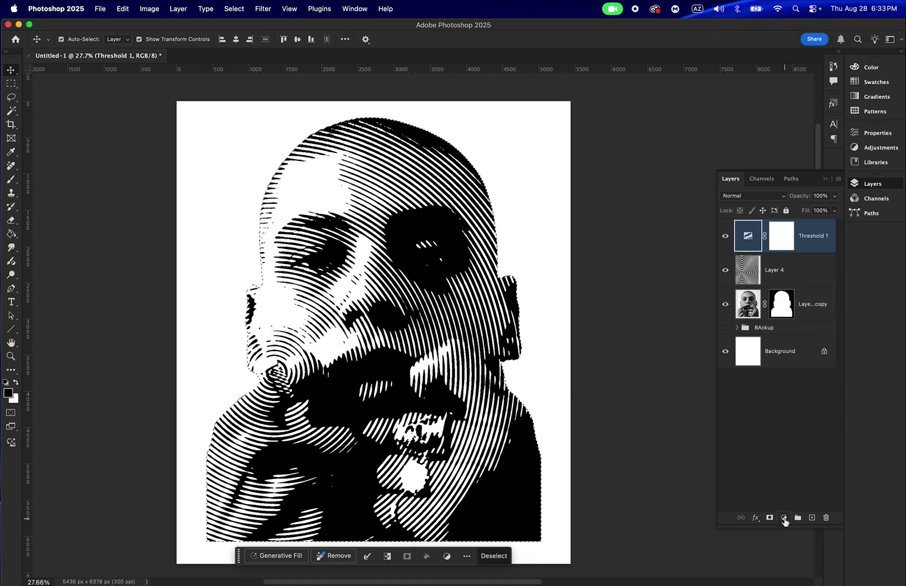
{"action": "left_click", "coordinate": [784, 519]}
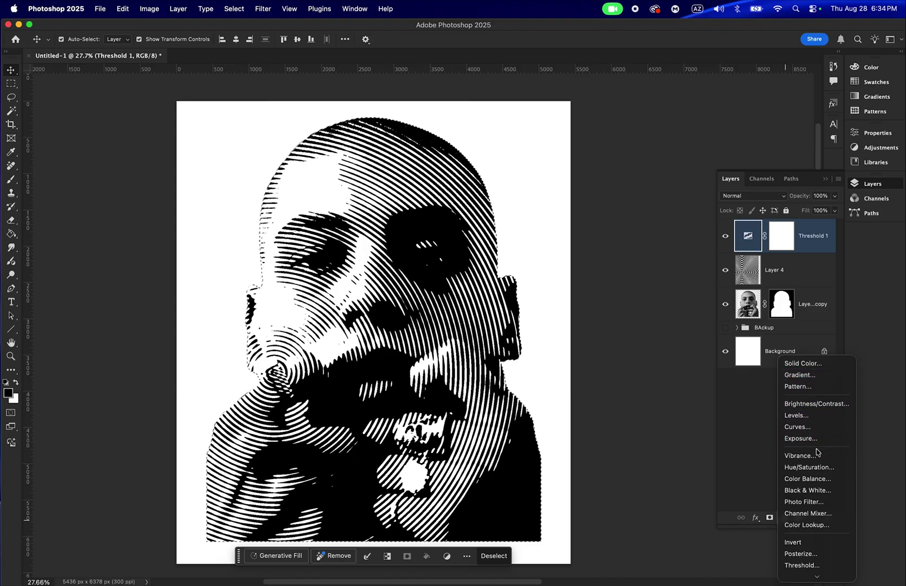
{"action": "left_click", "coordinate": [815, 369]}
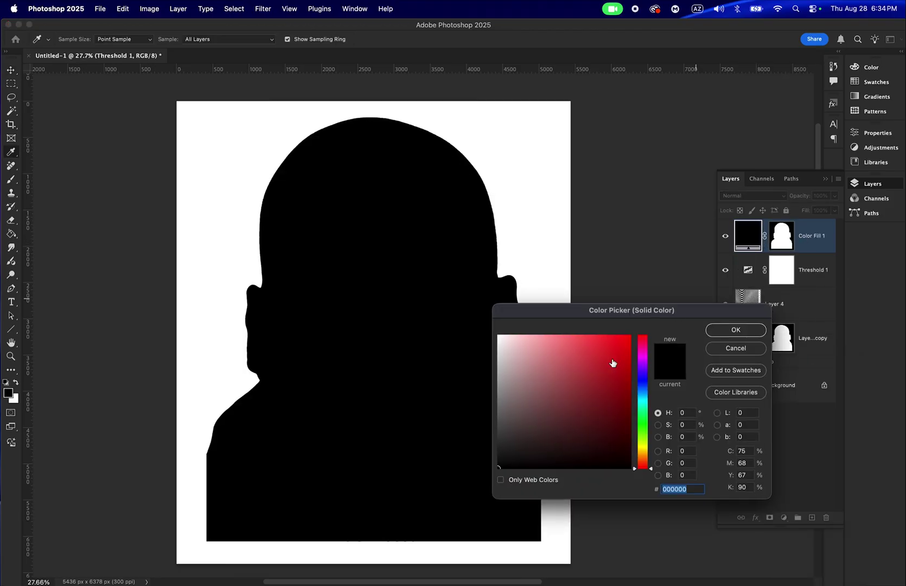
{"action": "left_click_drag", "start_coordinate": [564, 380], "coordinate": [574, 352]}
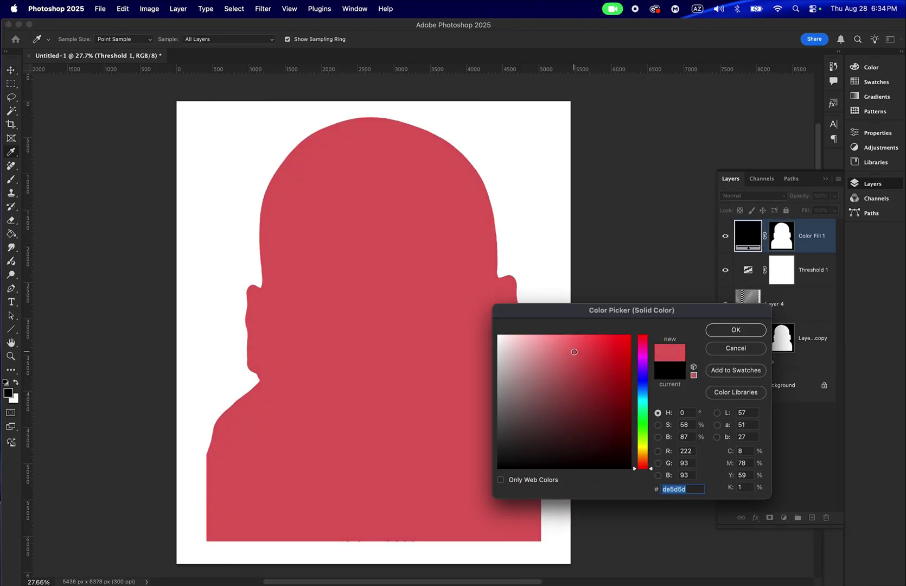
{"action": "left_click_drag", "start_coordinate": [645, 353], "coordinate": [644, 344]}
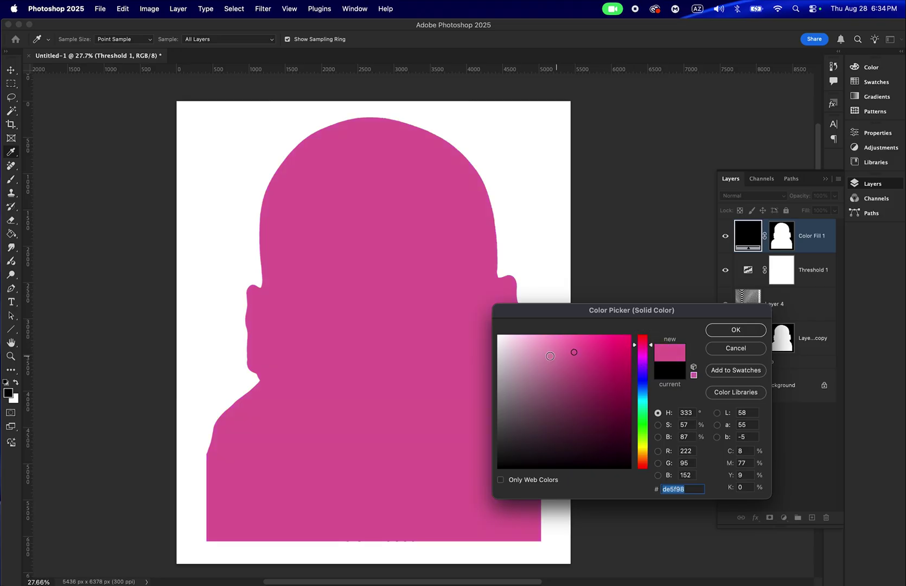
{"action": "left_click", "coordinate": [548, 354]}
{"action": "left_click", "coordinate": [711, 330]}
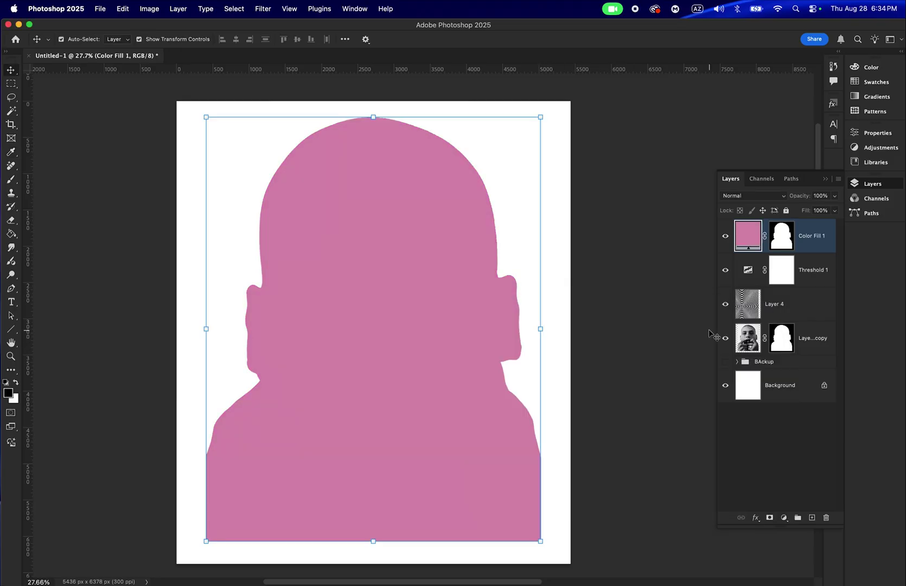
Set the pink fill layer's blend mode to Multiply.
{"action": "left_click", "coordinate": [770, 200]}
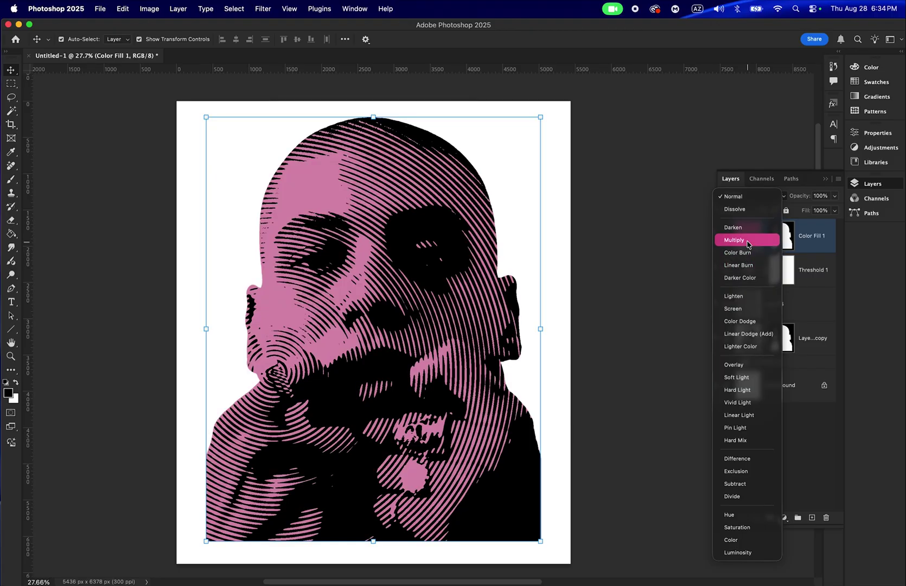
{"action": "left_click", "coordinate": [745, 240]}
{"action": "left_click", "coordinate": [764, 197]}
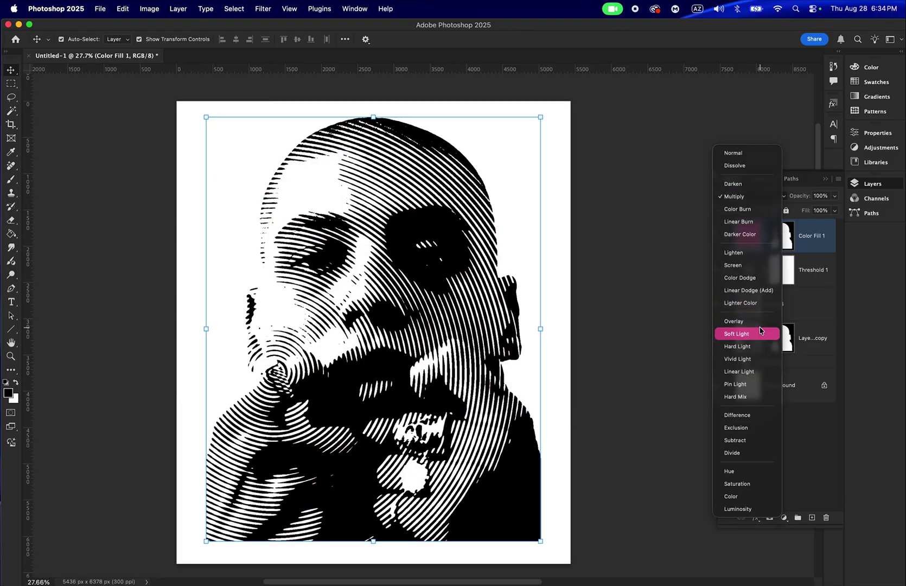
{"action": "left_click", "coordinate": [754, 196]}
{"action": "left_click", "coordinate": [656, 308]}
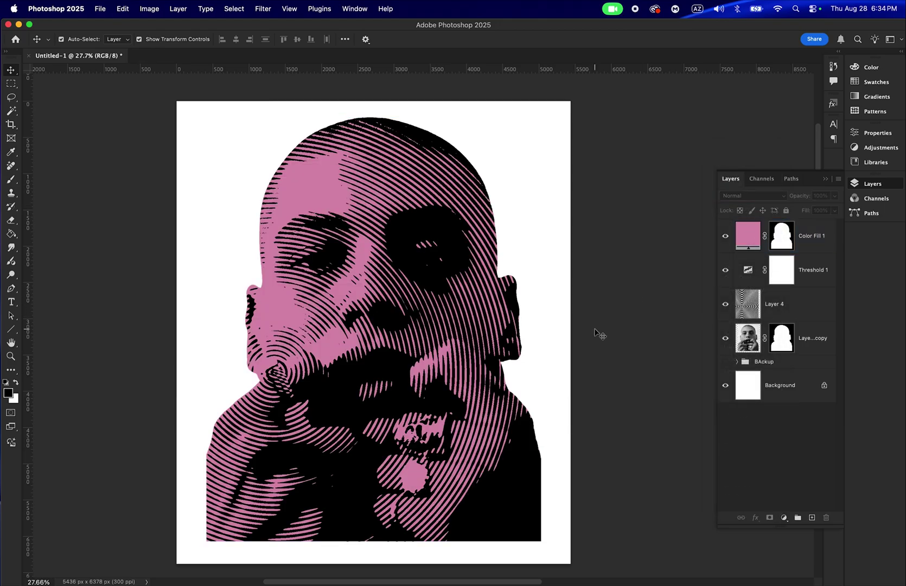
{"action": "scroll", "coordinate": [599, 333], "scroll_direction": "down", "scroll_amount": 2}
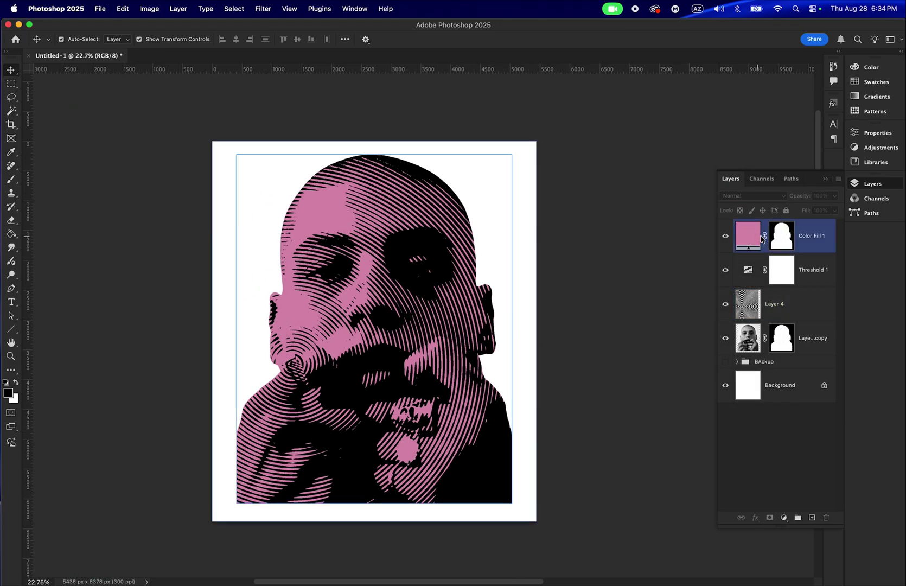
Duplicate the pink fill layer and invert the copy's mask to cover the background around the portrait.
{"action": "left_click", "coordinate": [816, 247]}
{"action": "key", "text": "super+j"}
{"action": "left_click", "coordinate": [781, 238]}
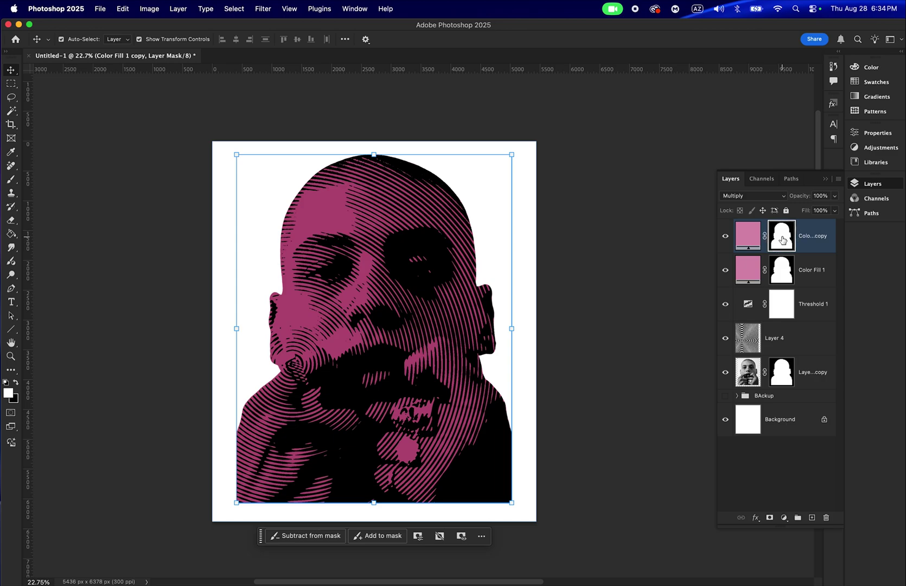
{"action": "key", "text": "super+i"}
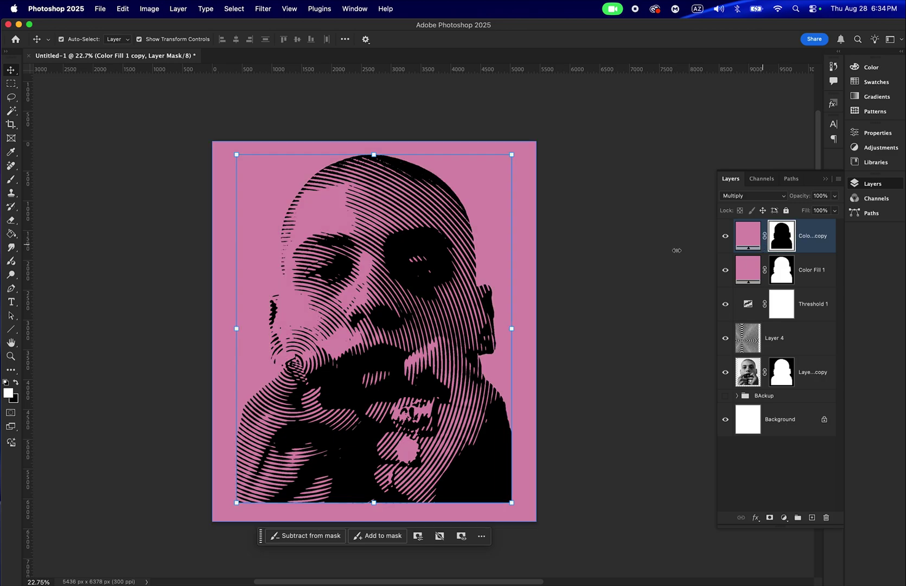
Change the duplicated fill layer's colour to light cream, #fff8e8.
{"action": "double_click", "coordinate": [747, 239]}
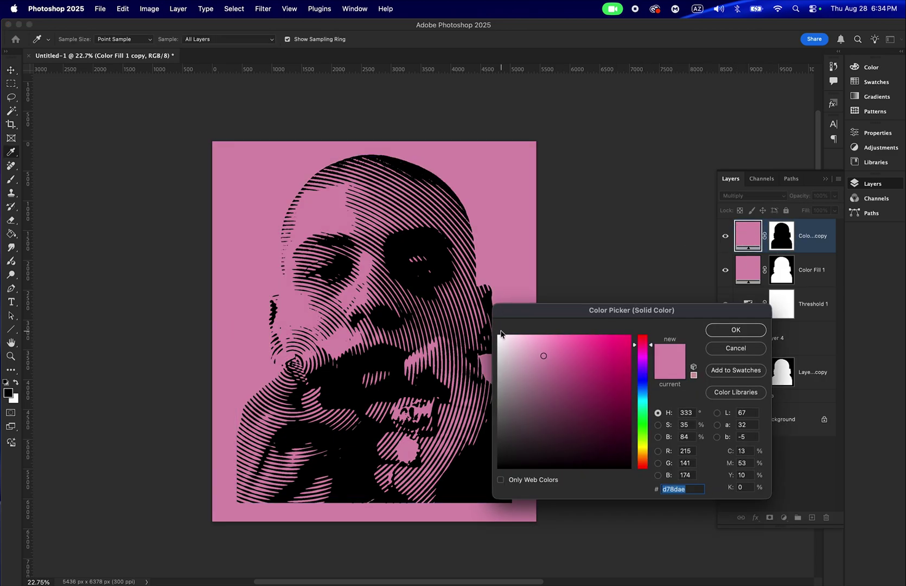
{"action": "left_click", "coordinate": [642, 453]}
{"action": "mouse_move", "coordinate": [537, 389]}
{"action": "left_mouse_down"}
{"action": "mouse_move", "coordinate": [500, 317]}
{"action": "mouse_move", "coordinate": [509, 333]}
{"action": "left_mouse_up"}
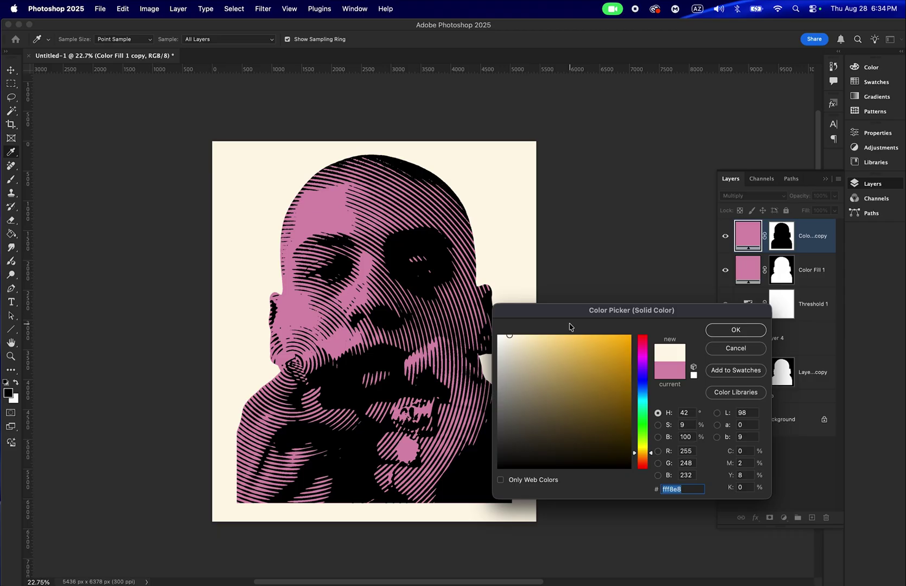
{"action": "left_click", "coordinate": [735, 329]}
{"action": "key", "text": "v"}
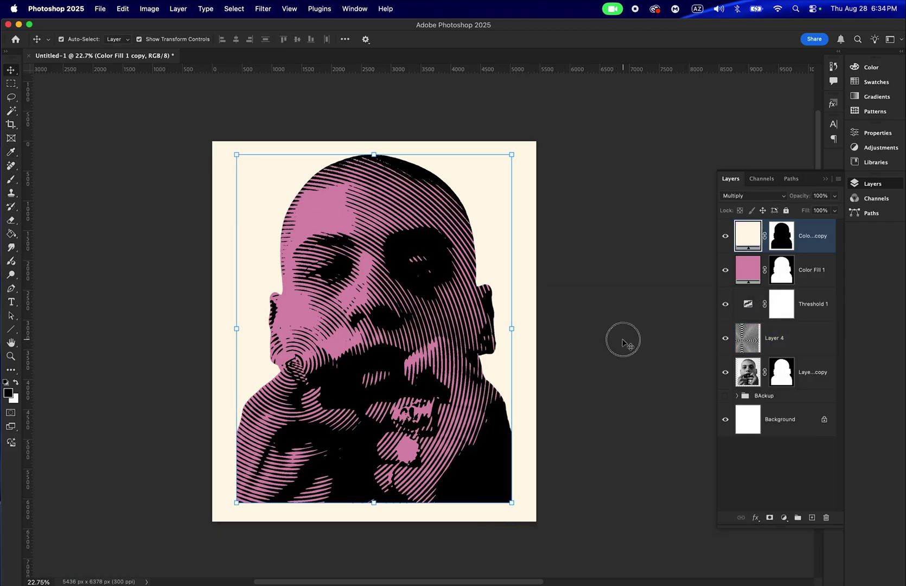
Lighten the background fill layer's cream colour to a paler off-white.
{"action": "left_click", "coordinate": [624, 342]}
{"action": "scroll", "coordinate": [624, 343], "scroll_direction": "up", "scroll_amount": 3}
{"action": "double_click", "coordinate": [748, 235]}
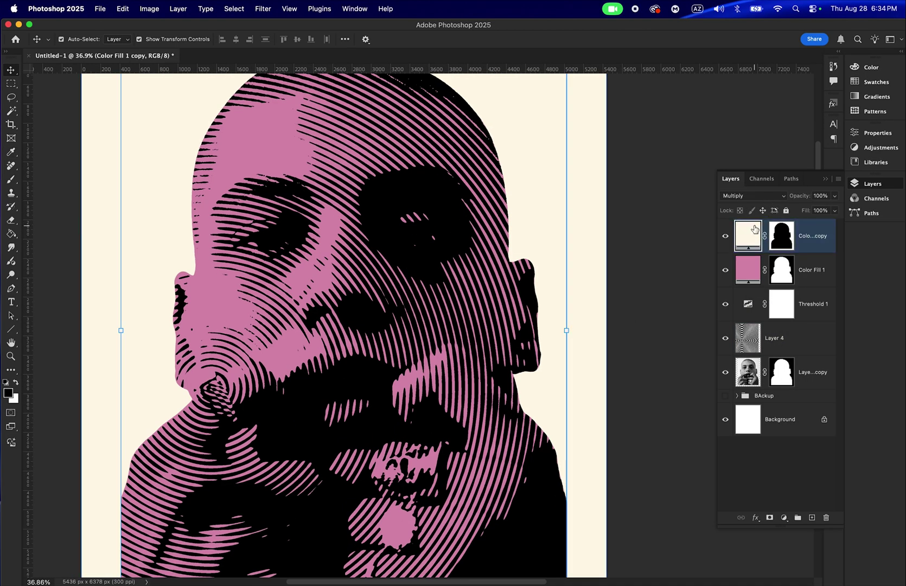
{"action": "left_click", "coordinate": [513, 338]}
{"action": "left_click", "coordinate": [502, 336]}
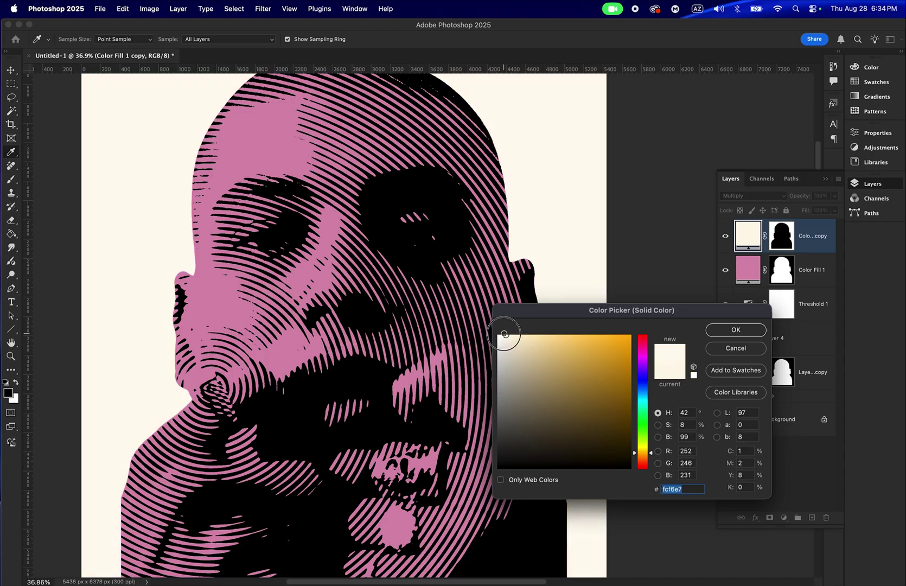
{"action": "left_click", "coordinate": [754, 332]}
{"action": "key", "text": "v"}
{"action": "left_click", "coordinate": [633, 313]}
{"action": "scroll", "coordinate": [634, 316], "scroll_direction": "down", "scroll_amount": 4}
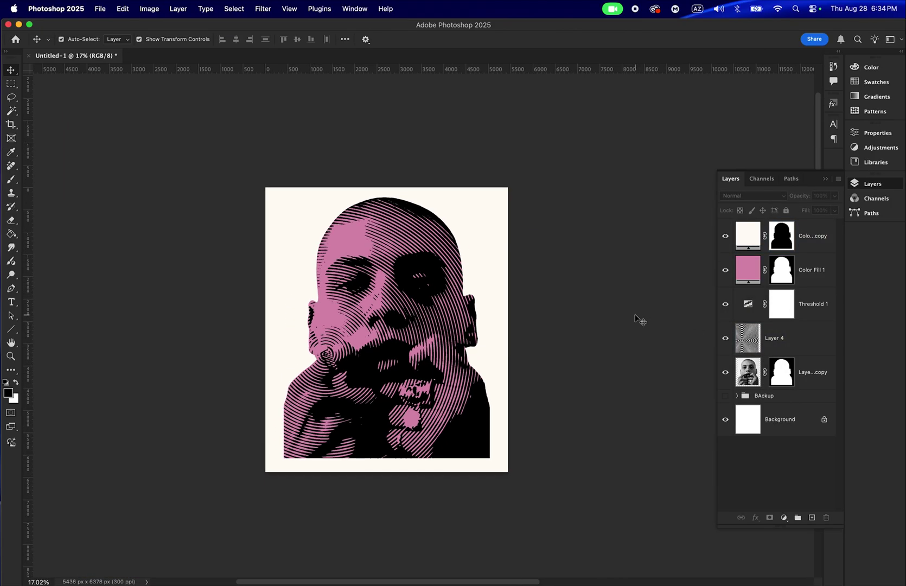
{"action": "scroll", "coordinate": [593, 317], "scroll_direction": "up", "scroll_amount": 2}
{"action": "scroll", "coordinate": [592, 318], "scroll_direction": "down", "scroll_amount": 1}
{"action": "left_click", "coordinate": [431, 349]}
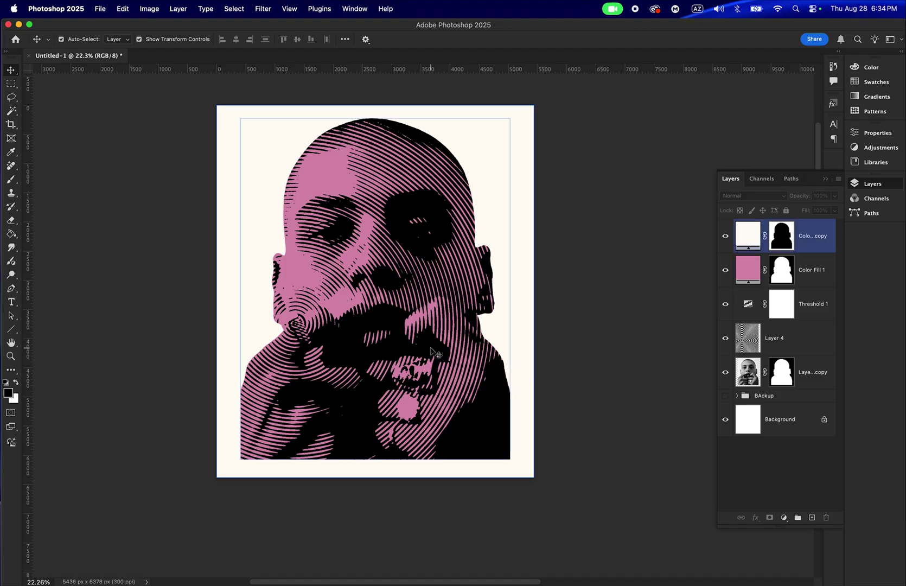
{"action": "left_click", "coordinate": [430, 349]}
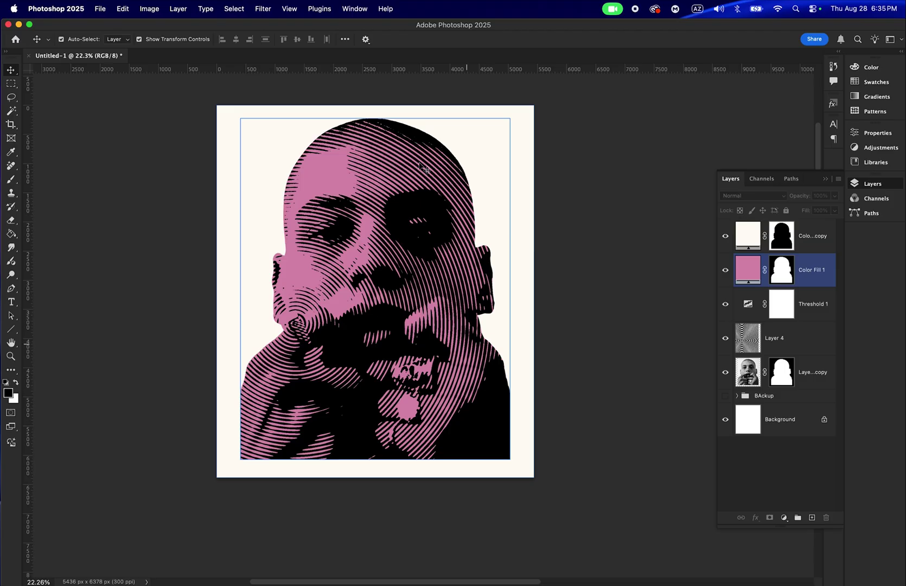
{"action": "left_click", "coordinate": [547, 157]}
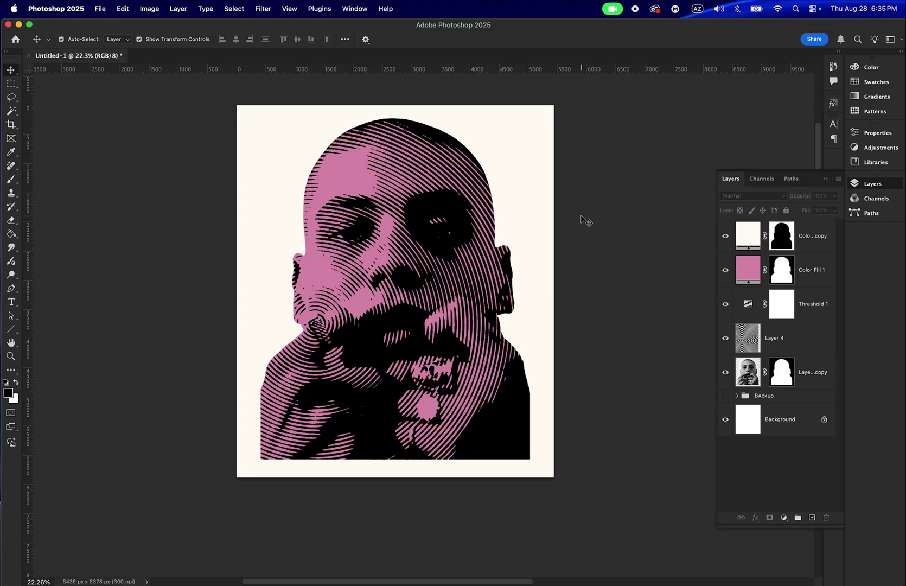
Open the paper texture image Texture_01.png from the Holyscans folder.
{"action": "key", "text": "super+o"}
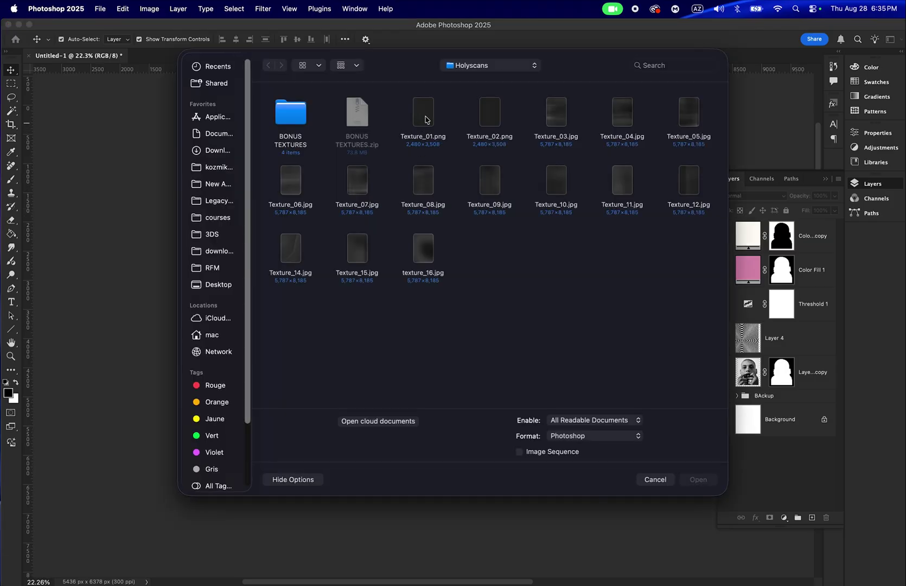
{"action": "double_click", "coordinate": [426, 111]}
{"action": "scroll", "coordinate": [486, 252], "scroll_direction": "down", "scroll_amount": 3}
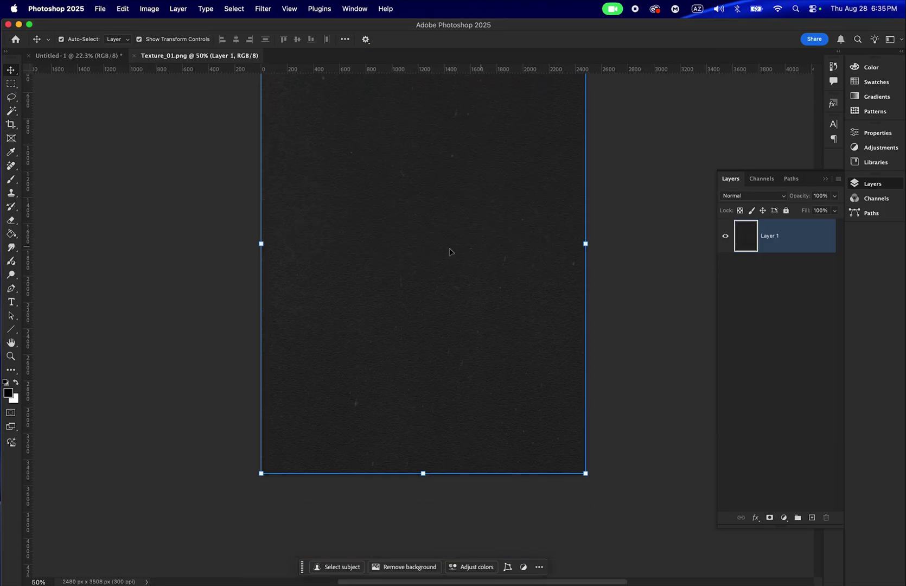
{"action": "scroll", "coordinate": [498, 163], "scroll_direction": "up", "scroll_amount": 3}
{"action": "scroll", "coordinate": [496, 183], "scroll_direction": "down", "scroll_amount": 3}
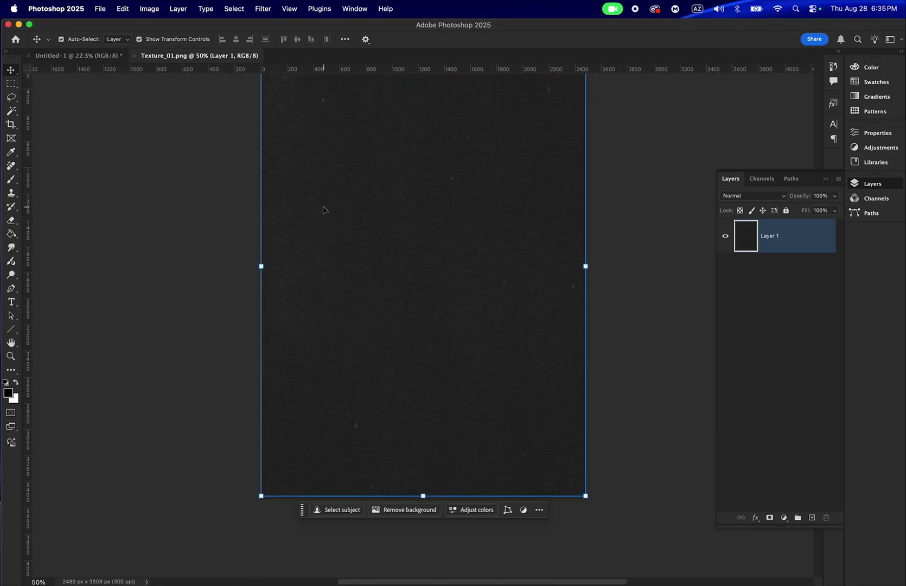
{"action": "scroll", "coordinate": [334, 212], "scroll_direction": "up", "scroll_amount": 2}
Bring the texture into the portrait document as the top layer and scale it to about 219% to cover the canvas.
{"action": "left_click_drag", "start_coordinate": [33, 46], "coordinate": [378, 284]}
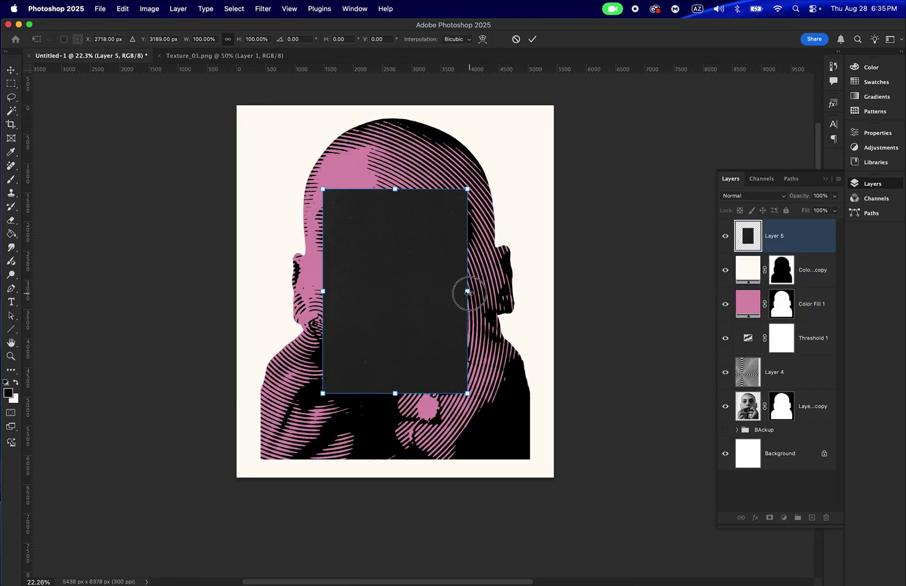
{"action": "left_click_drag", "start_coordinate": [467, 290], "coordinate": [555, 290]}
{"action": "left_click", "coordinate": [532, 39]}
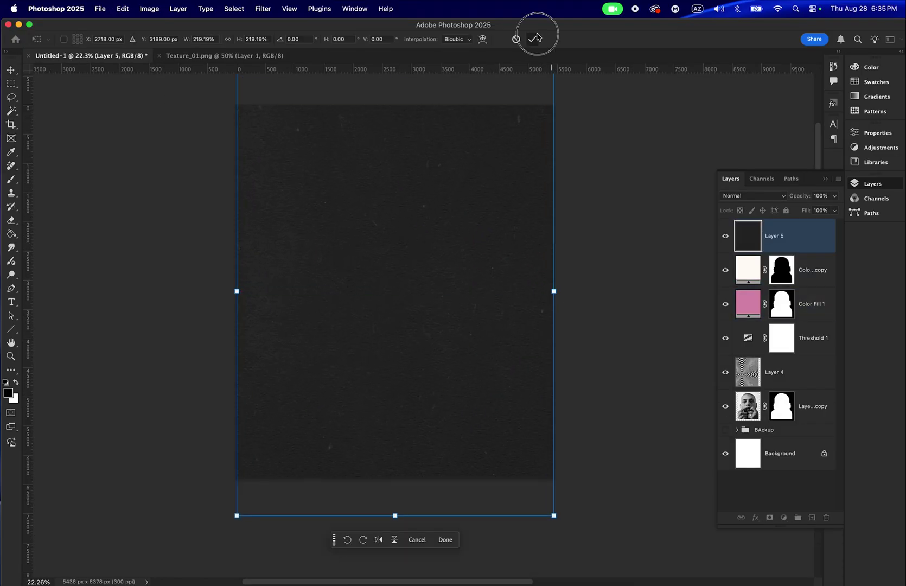
Set the texture layer's blend mode to Screen.
{"action": "right_click", "coordinate": [613, 190]}
{"action": "left_click", "coordinate": [755, 198]}
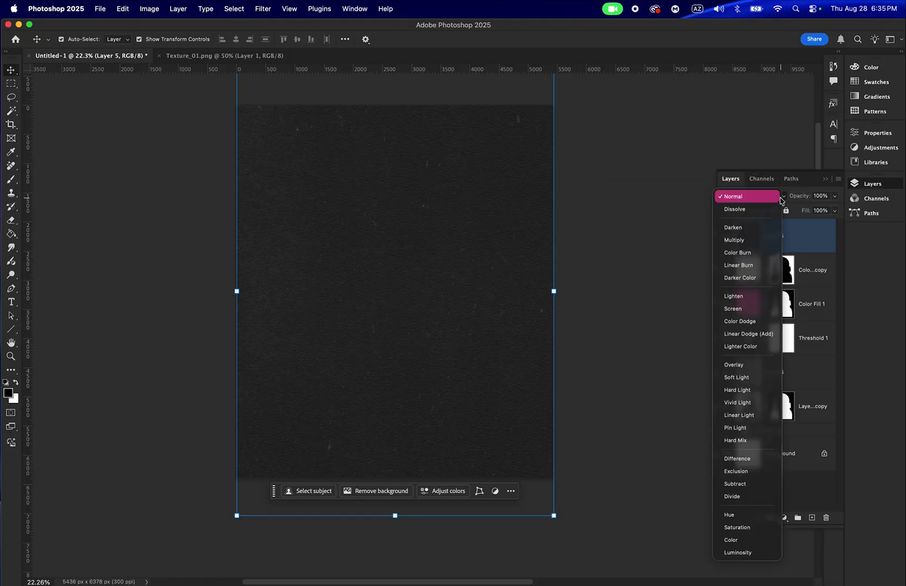
{"action": "left_click", "coordinate": [733, 308]}
{"action": "left_click", "coordinate": [602, 292]}
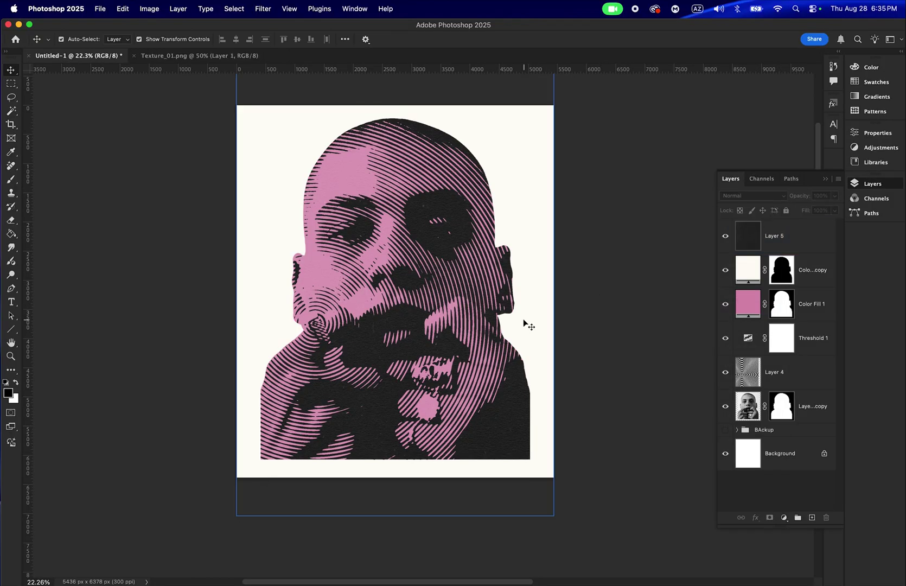
Brighten the Screen texture layer with Levels, setting the midtone input level to 1.20.
{"action": "scroll", "coordinate": [608, 304], "scroll_direction": "up", "scroll_amount": 3}
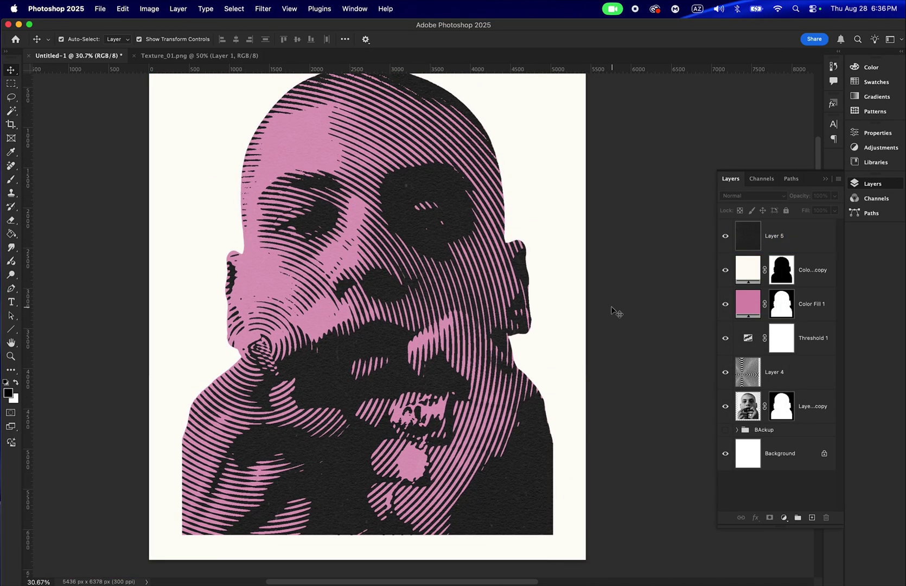
{"action": "left_click", "coordinate": [586, 304]}
{"action": "scroll", "coordinate": [586, 304], "scroll_direction": "up", "scroll_amount": 2}
{"action": "scroll", "coordinate": [587, 304], "scroll_direction": "left", "scroll_amount": 2}
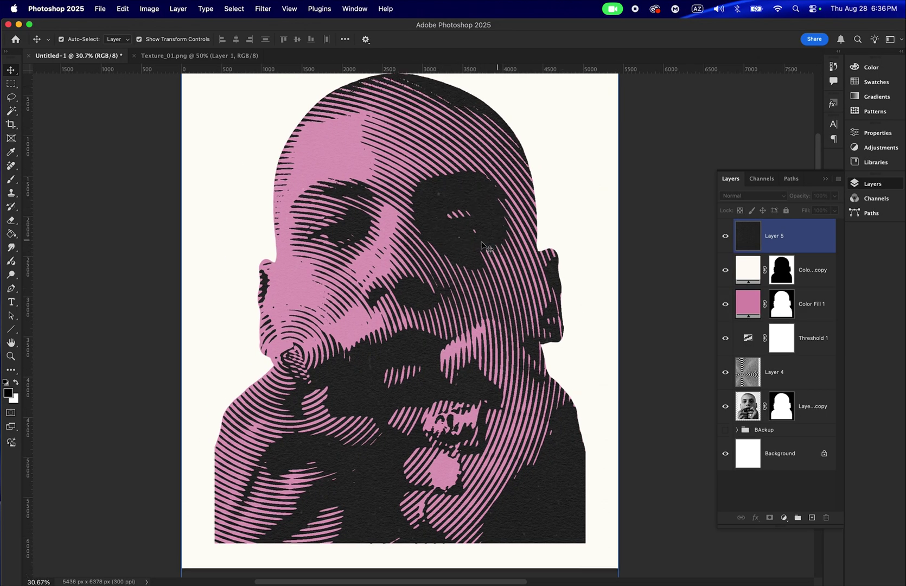
{"action": "left_click", "coordinate": [632, 256]}
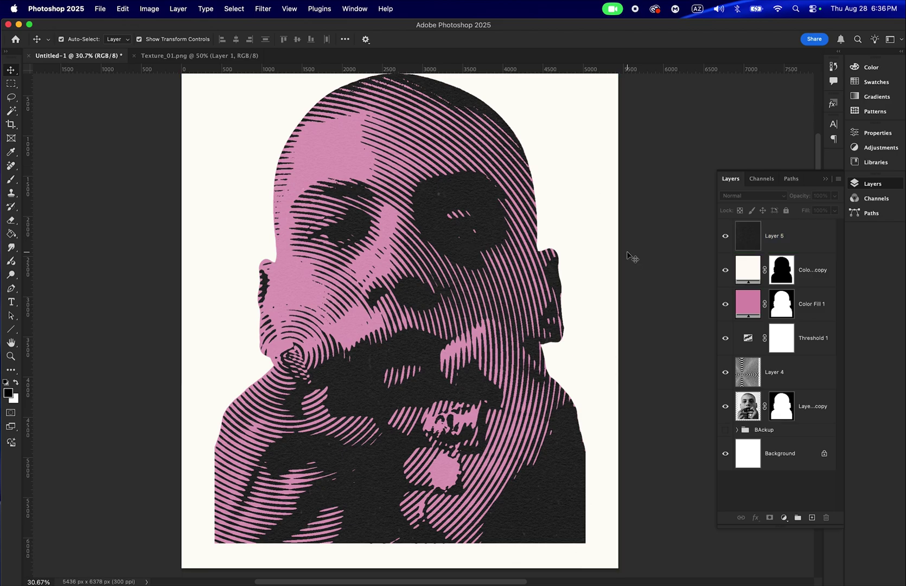
{"action": "left_click", "coordinate": [830, 237]}
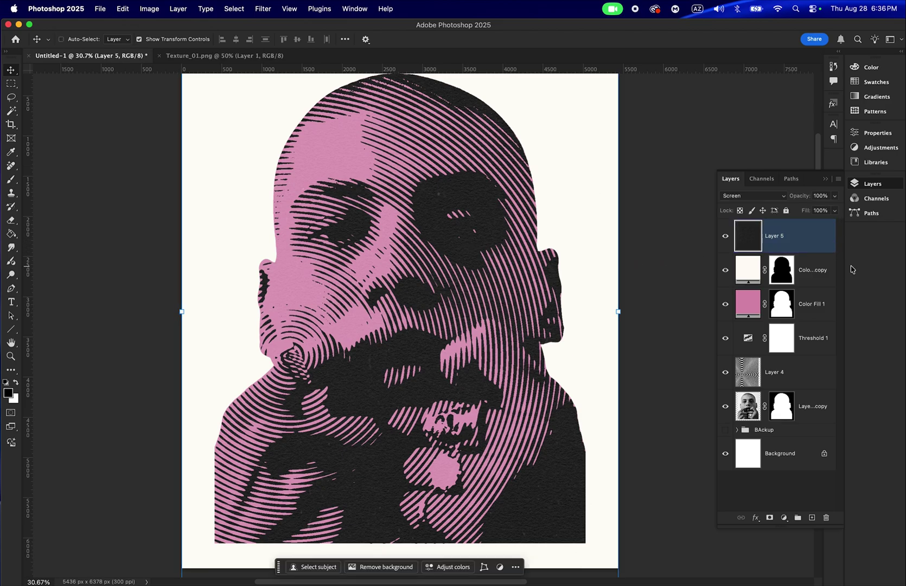
{"action": "key", "text": "super+l"}
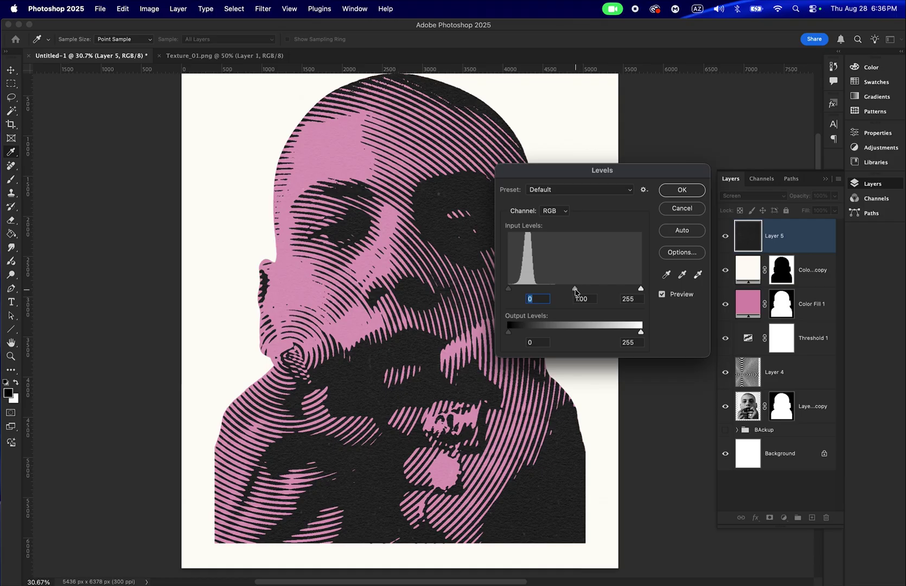
{"action": "left_click_drag", "start_coordinate": [576, 291], "coordinate": [566, 291]}
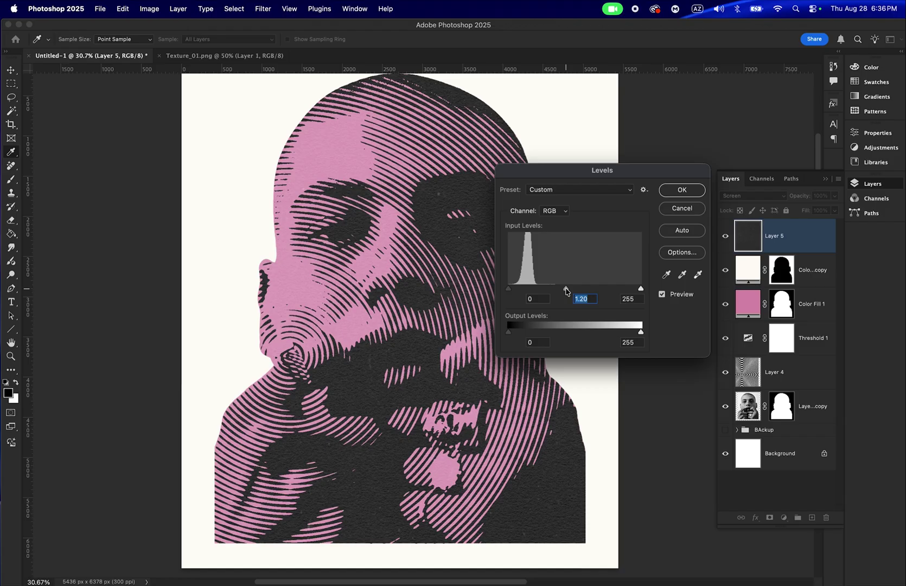
{"action": "left_click", "coordinate": [683, 190]}
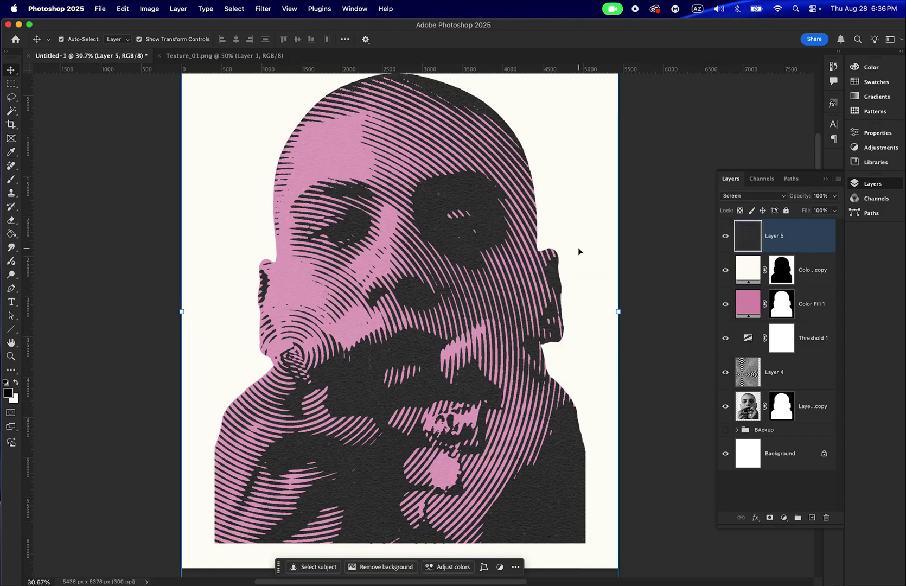
Duplicate the texture layer and invert the colours of the copy.
{"action": "scroll", "coordinate": [569, 248], "scroll_direction": "right", "scroll_amount": 2}
{"action": "scroll", "coordinate": [561, 247], "scroll_direction": "right", "scroll_amount": 2}
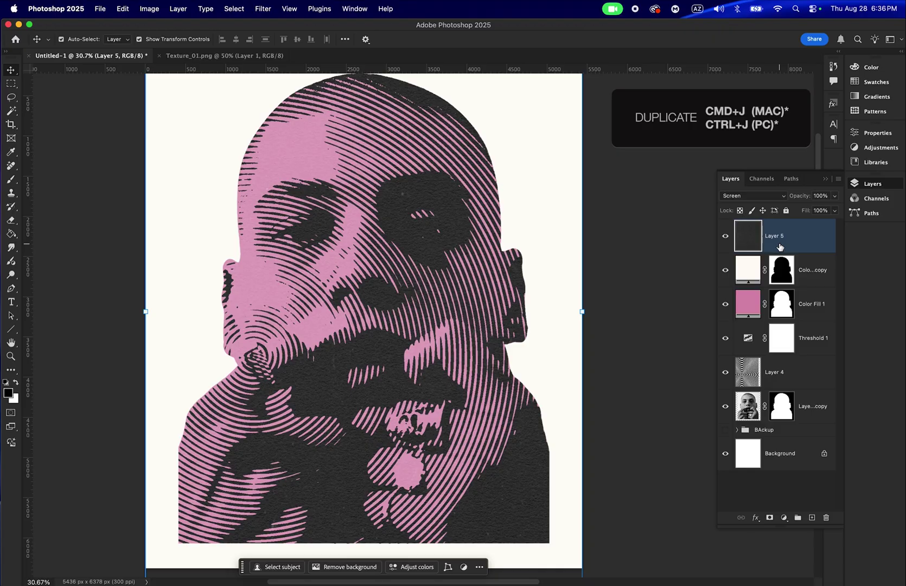
{"action": "key", "text": "super+j"}
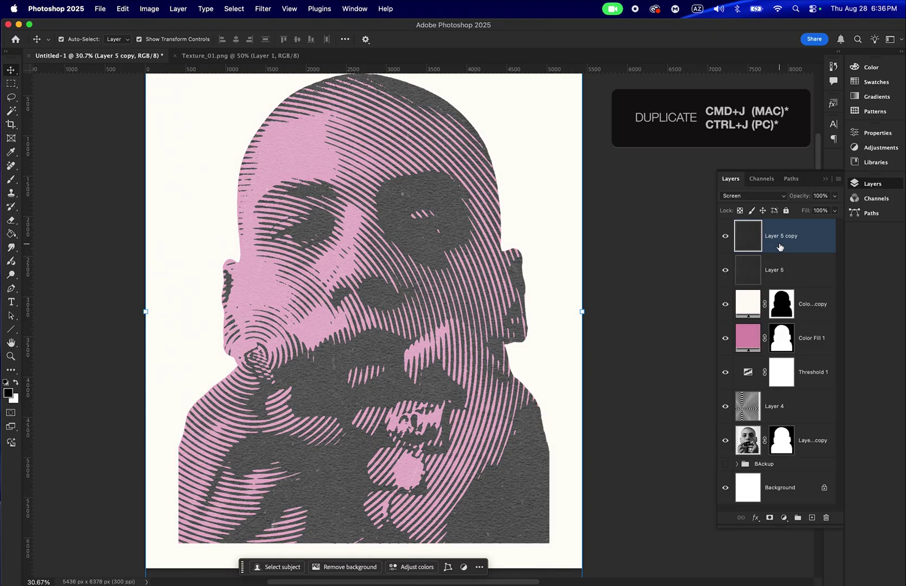
{"action": "key", "text": "super+i"}
Set the inverted texture copy's blend mode to Multiply and its opacity to 40%.
{"action": "left_click", "coordinate": [756, 196]}
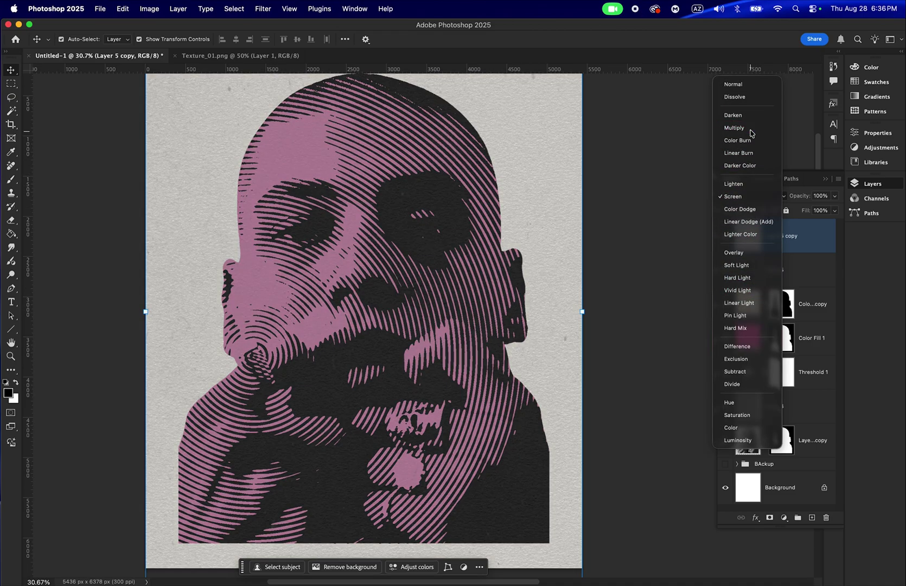
{"action": "left_click", "coordinate": [744, 128]}
{"action": "left_click", "coordinate": [834, 196]}
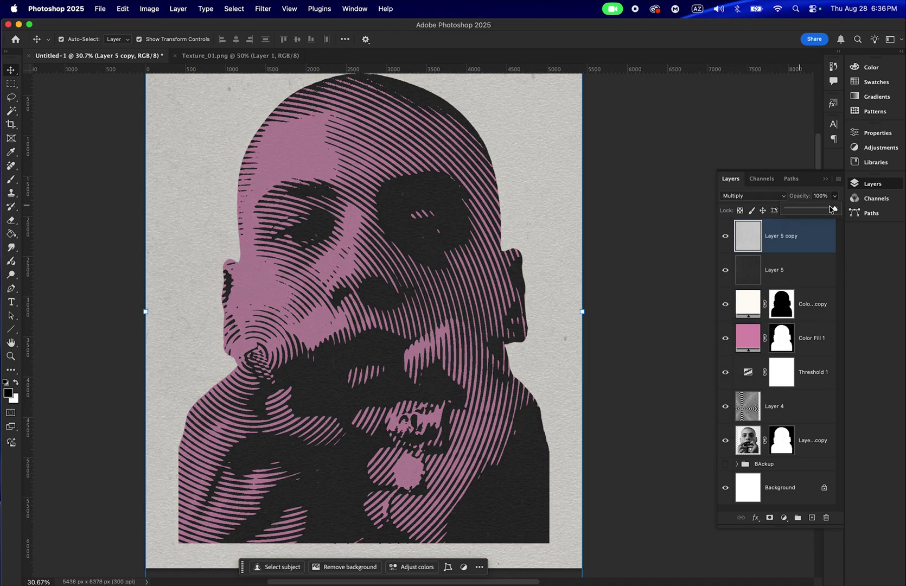
{"action": "left_click", "coordinate": [804, 211]}
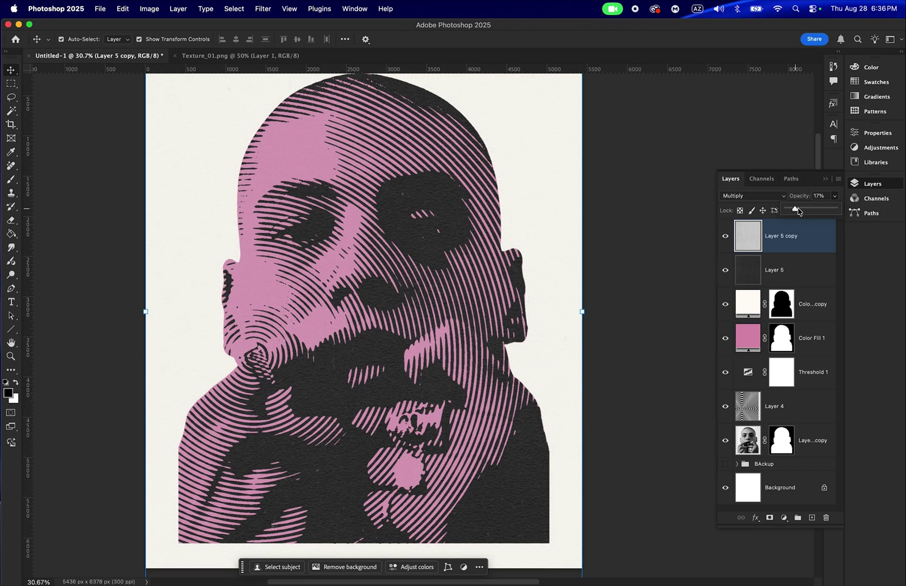
{"action": "left_click_drag", "start_coordinate": [803, 211], "coordinate": [806, 212]}
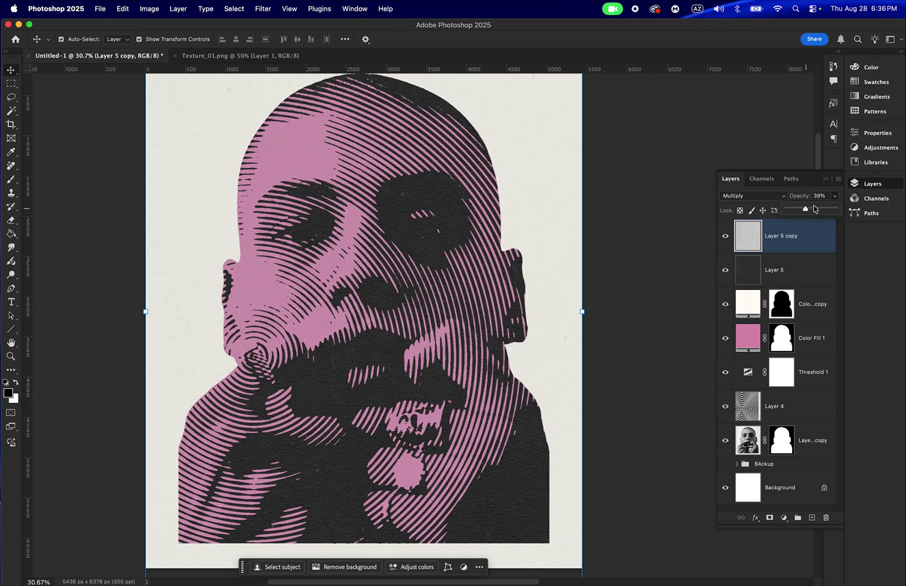
{"action": "left_click", "coordinate": [819, 195]}
{"action": "type", "text": "4"}
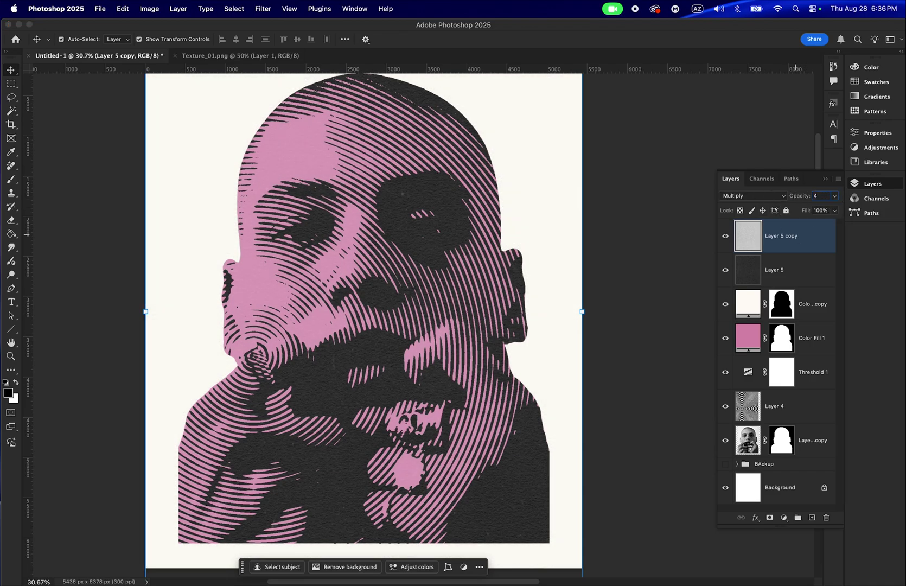
{"action": "type", "text": "0"}
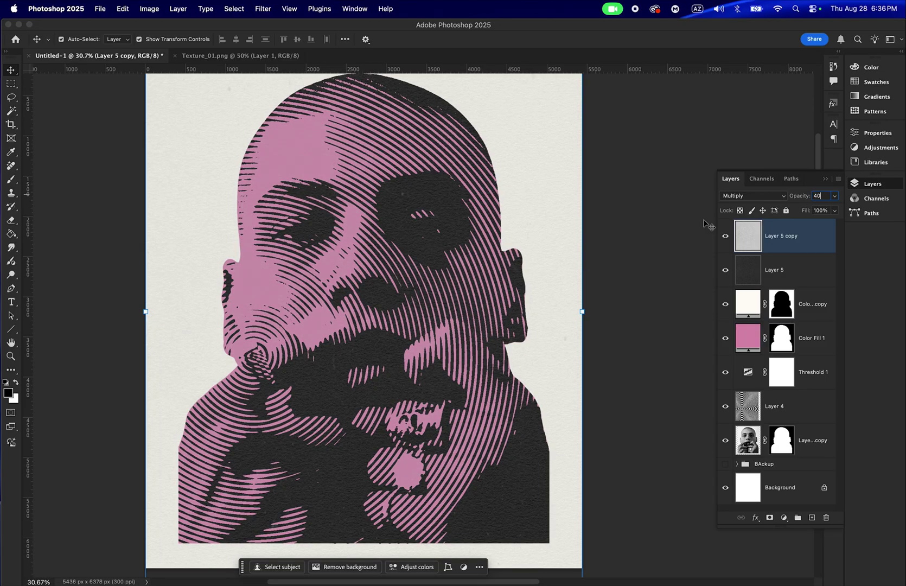
Strengthen the inverted texture copy with Levels by raising its shadow input level close to the start of the histogram peak.
{"action": "key", "text": "ctrl+l"}
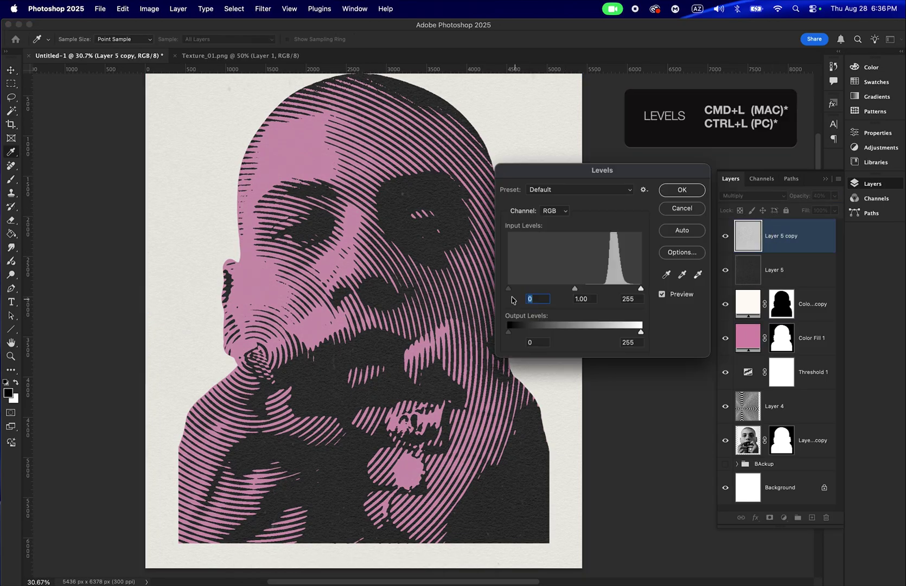
{"action": "left_click_drag", "start_coordinate": [509, 288], "coordinate": [594, 288]}
{"action": "left_click", "coordinate": [688, 193]}
{"action": "key", "text": "v"}
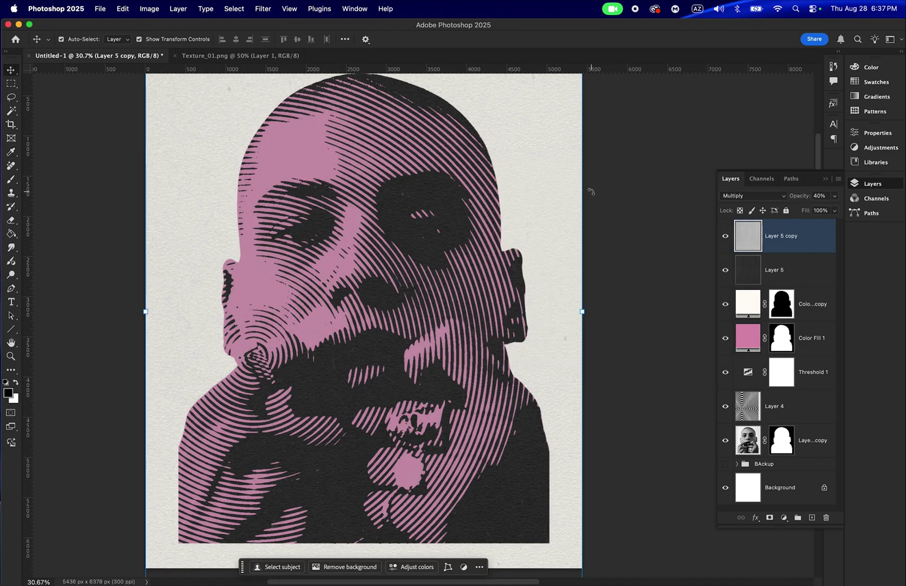
Change the background's off-white solid colour fill to a warmer cream, #fcf2da.
{"action": "scroll", "coordinate": [540, 137], "scroll_direction": "up", "scroll_amount": 5}
{"action": "scroll", "coordinate": [541, 142], "scroll_direction": "up", "scroll_amount": 1}
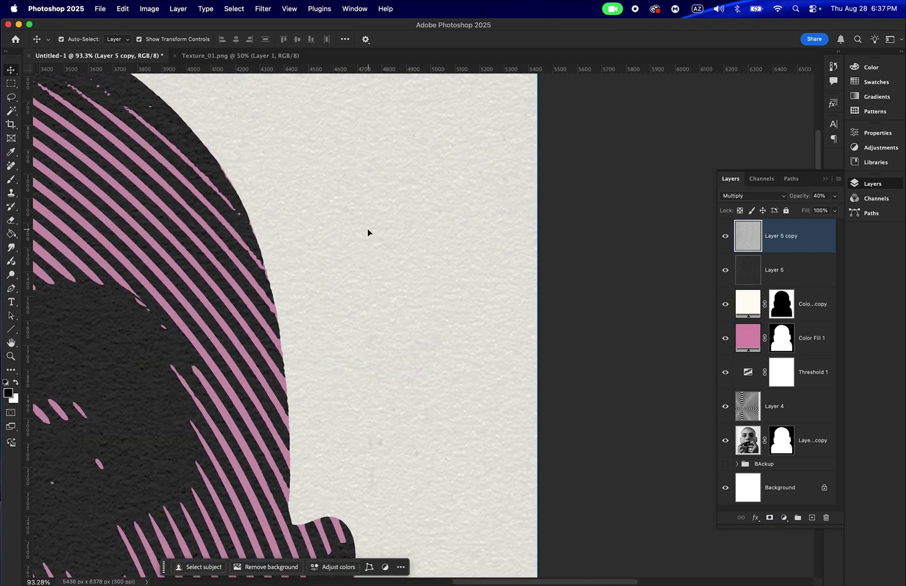
{"action": "scroll", "coordinate": [367, 232], "scroll_direction": "down", "scroll_amount": 5}
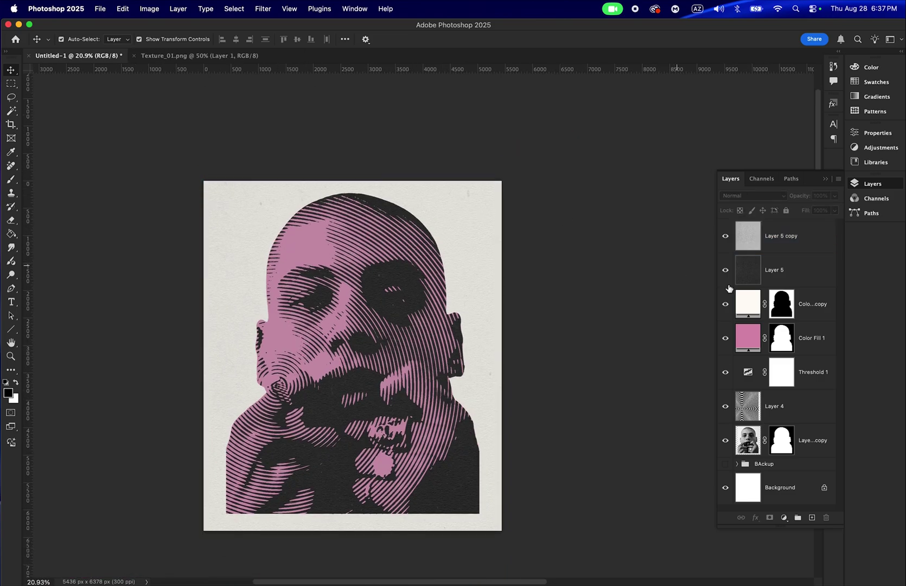
{"action": "left_click", "coordinate": [747, 303]}
{"action": "double_click", "coordinate": [741, 303]}
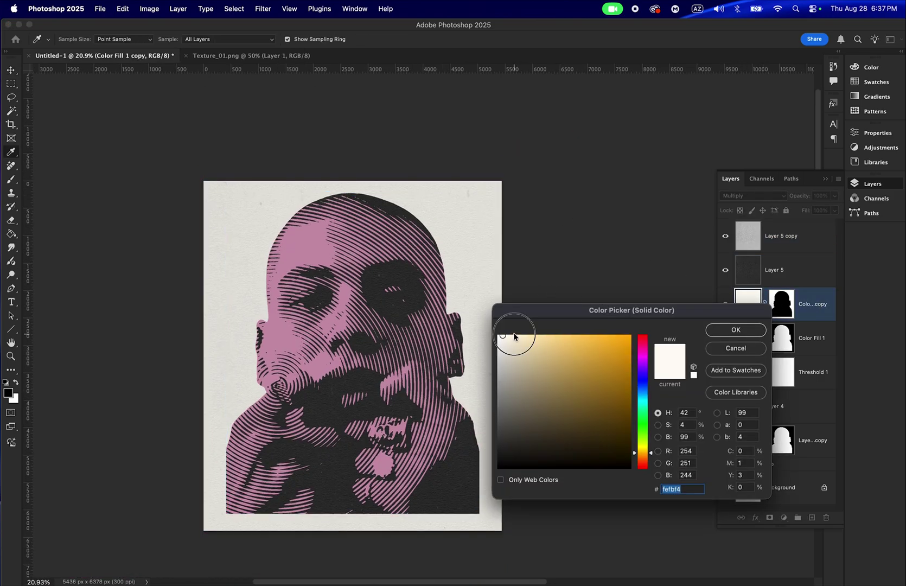
{"action": "left_click", "coordinate": [513, 335]}
{"action": "left_click_drag", "start_coordinate": [513, 335], "coordinate": [515, 336]}
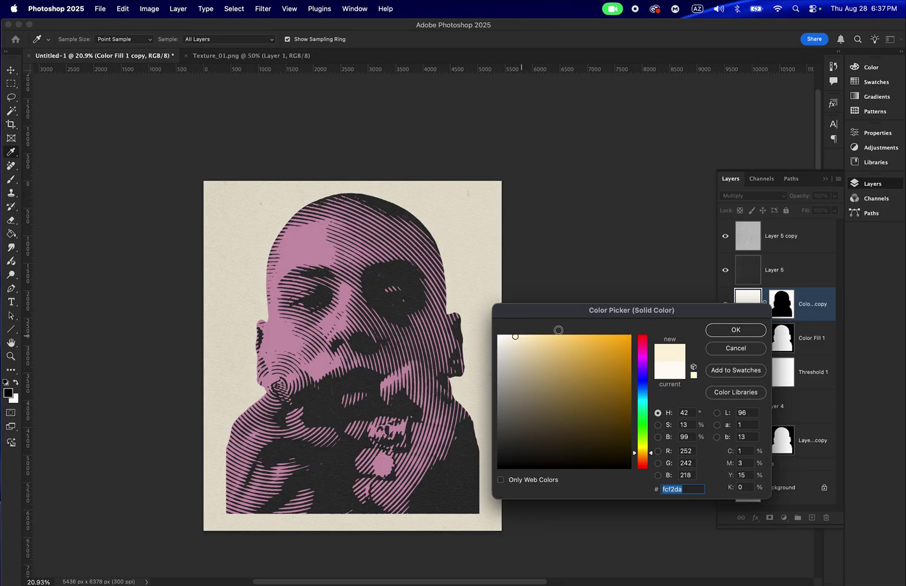
{"action": "left_click", "coordinate": [736, 329]}
Examine the finished portrait's line pattern, fill colours and paper texture both close up and as a whole.
{"action": "scroll", "coordinate": [533, 356], "scroll_direction": "down", "scroll_amount": 2}
{"action": "left_click", "coordinate": [534, 356]}
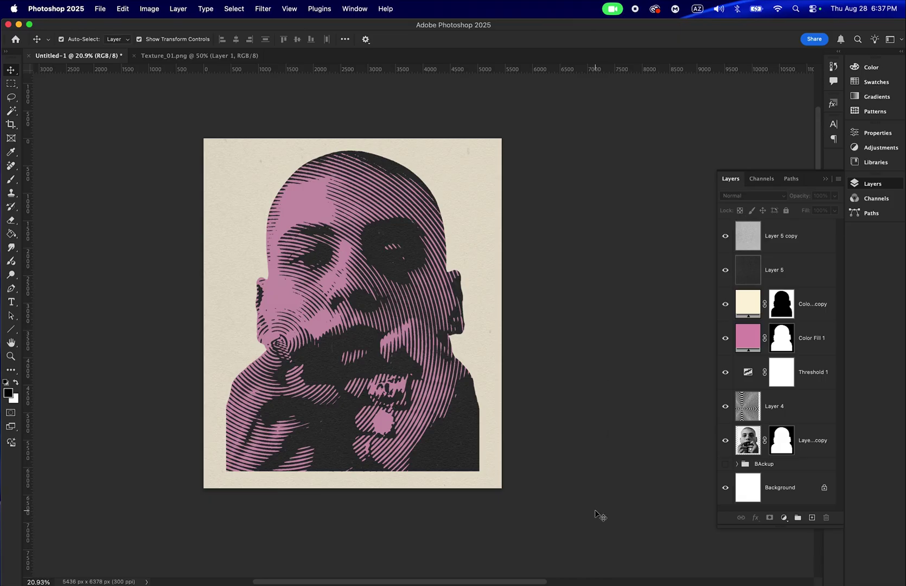
{"action": "left_click", "coordinate": [358, 558]}
{"action": "scroll", "coordinate": [320, 559], "scroll_direction": "up", "scroll_amount": 3}
{"action": "left_click", "coordinate": [320, 559]}
{"action": "scroll", "coordinate": [379, 490], "scroll_direction": "up", "scroll_amount": 1}
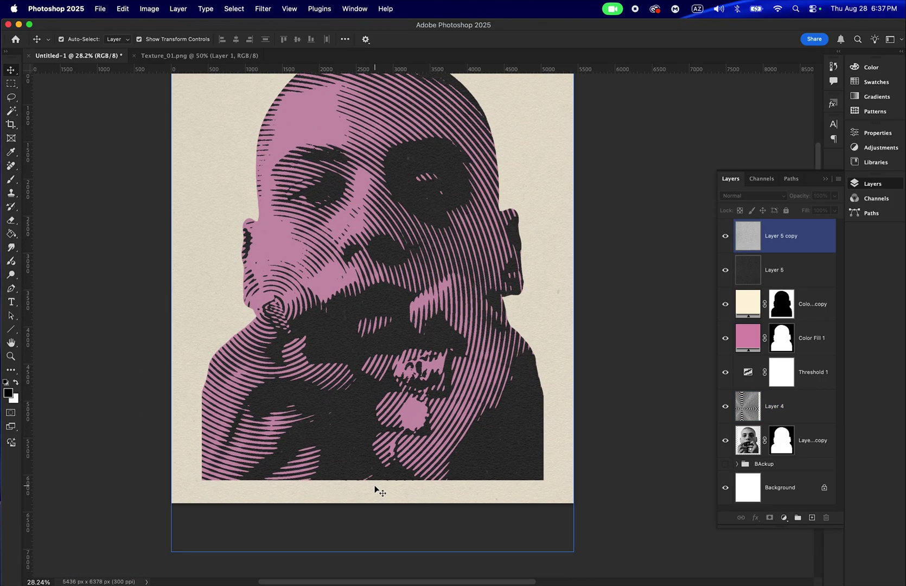
{"action": "scroll", "coordinate": [374, 488], "scroll_direction": "up", "scroll_amount": 2}
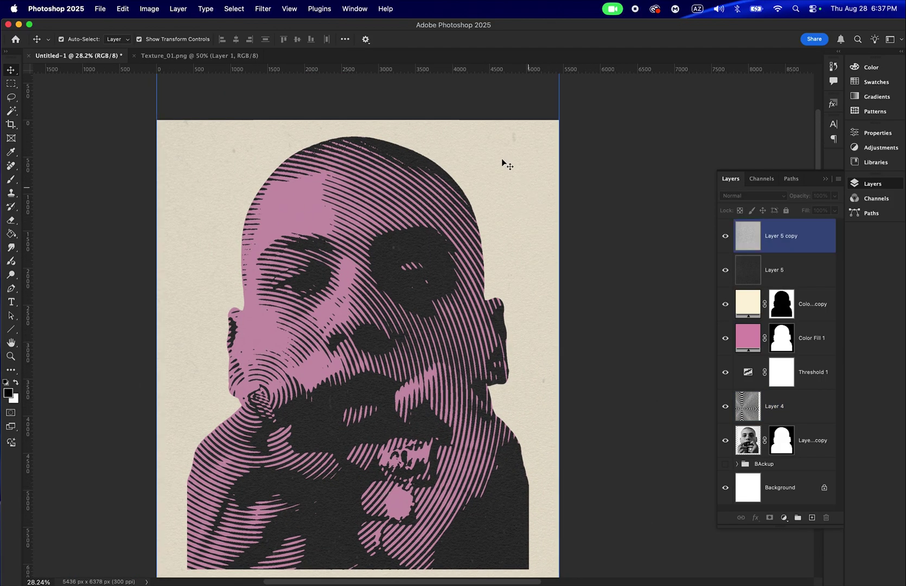
{"action": "scroll", "coordinate": [477, 140], "scroll_direction": "down", "scroll_amount": 3}
{"action": "right_click", "coordinate": [477, 140]}
{"action": "left_click", "coordinate": [587, 192]}
{"action": "scroll", "coordinate": [510, 296], "scroll_direction": "down", "scroll_amount": 2}
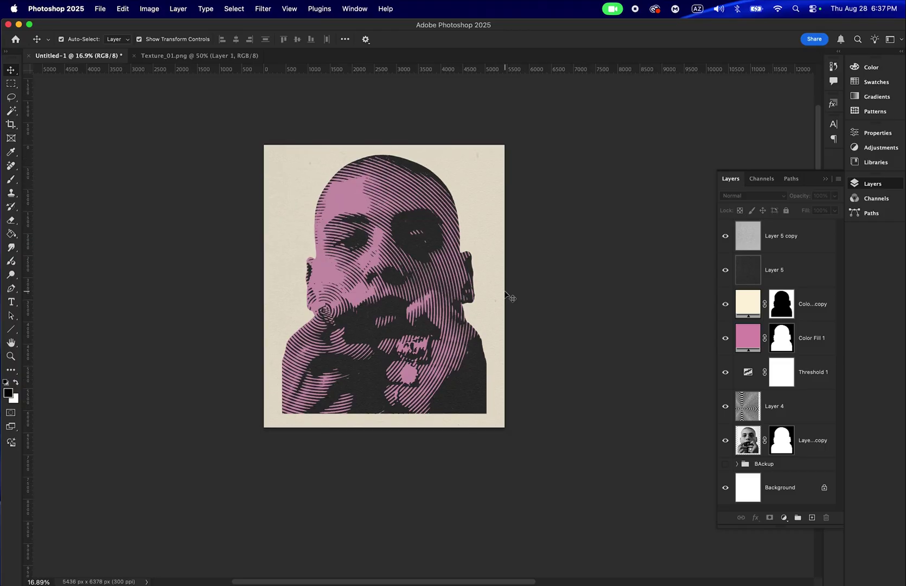
{"action": "left_click", "coordinate": [426, 412]}
{"action": "scroll", "coordinate": [484, 453], "scroll_direction": "up", "scroll_amount": 2}
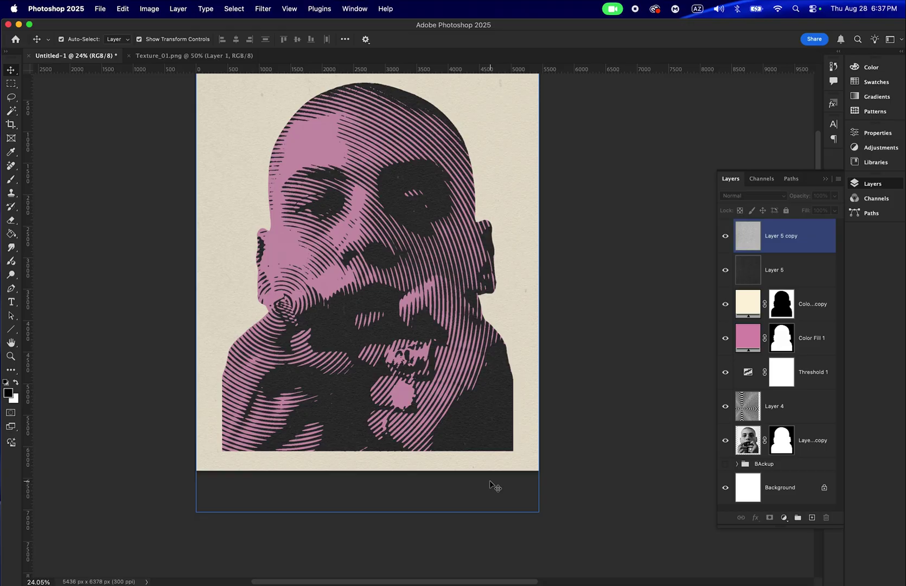
{"action": "left_click", "coordinate": [540, 495]}
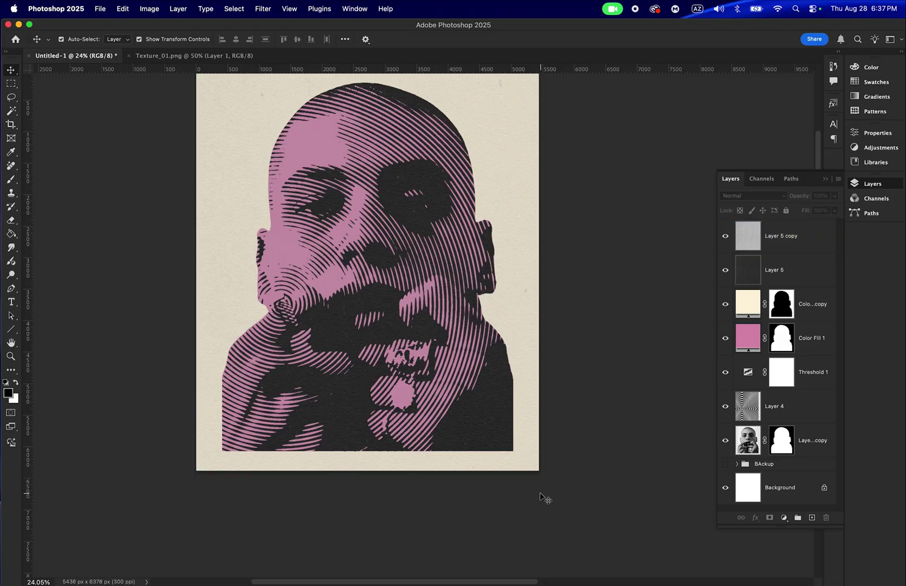